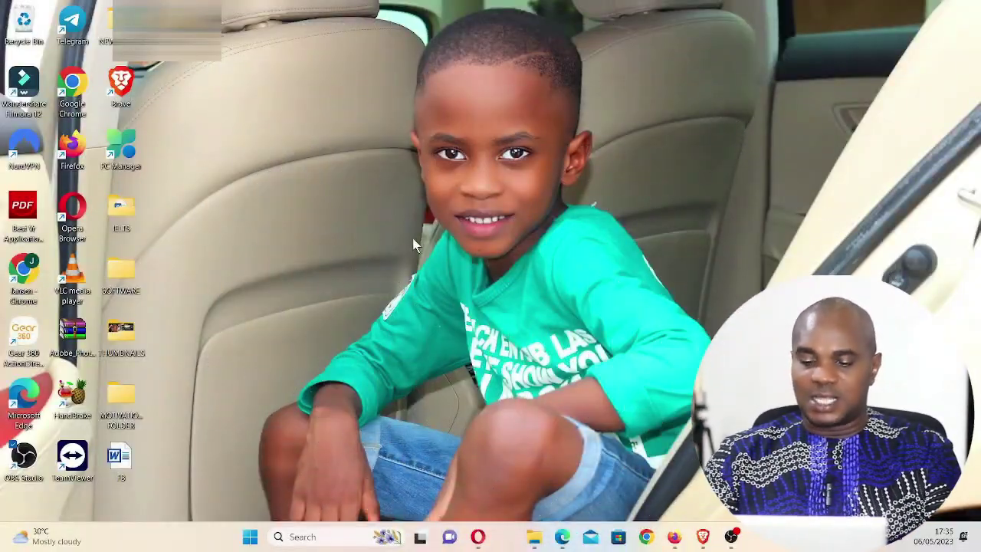
- Launch Brave from the taskbar to reach the Inpaint website
left_click(701, 536)
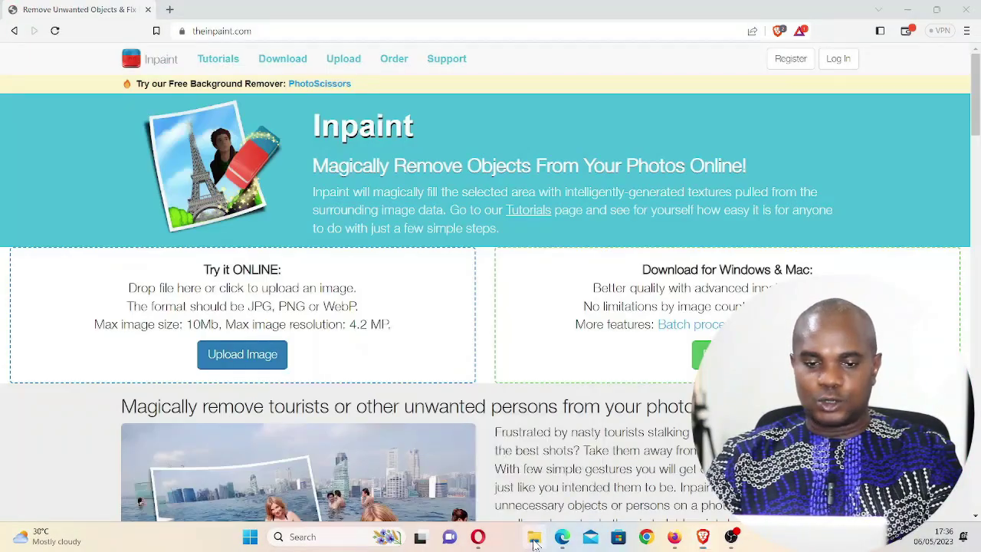
left_click(534, 536)
double_click(274, 205)
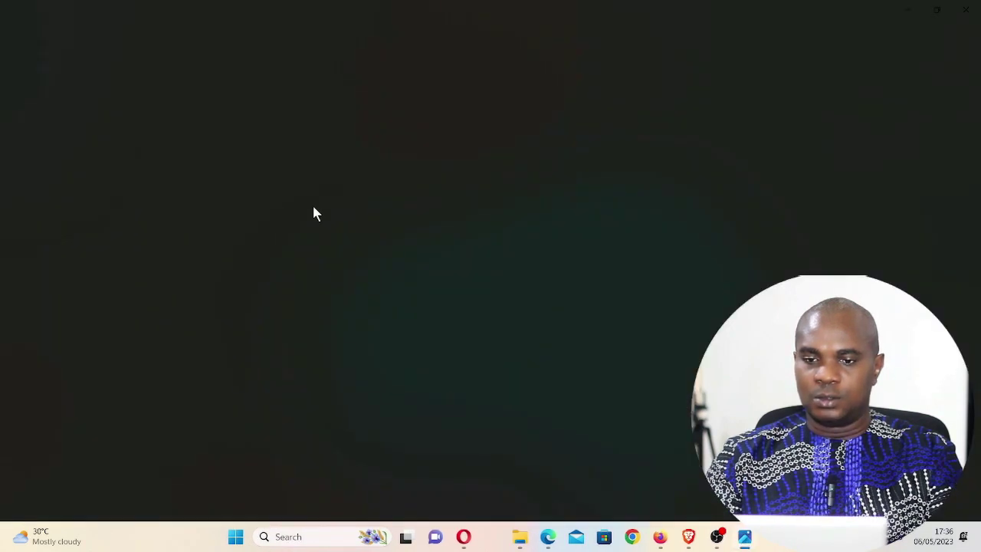
scroll(473, 395, "up", 3)
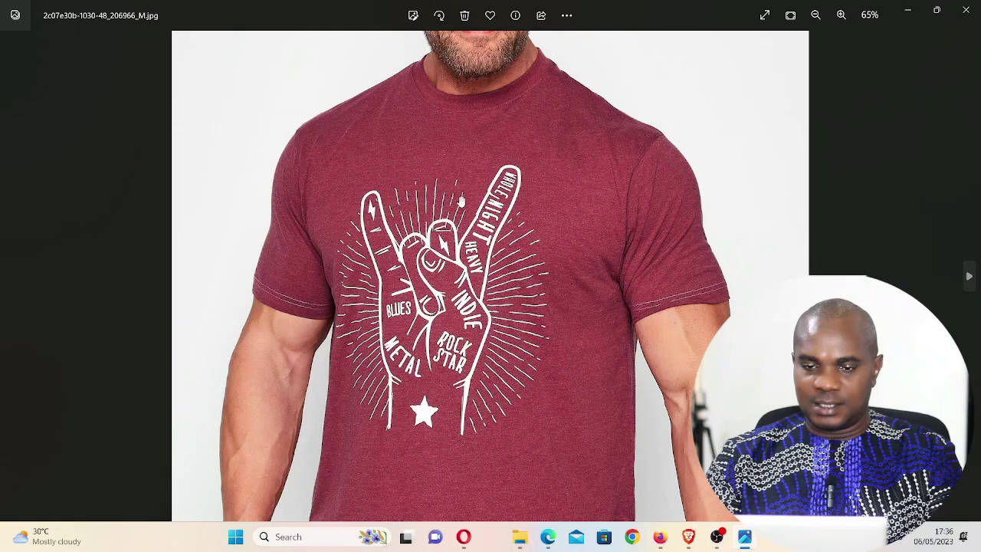
left_click(965, 11)
left_click(371, 258)
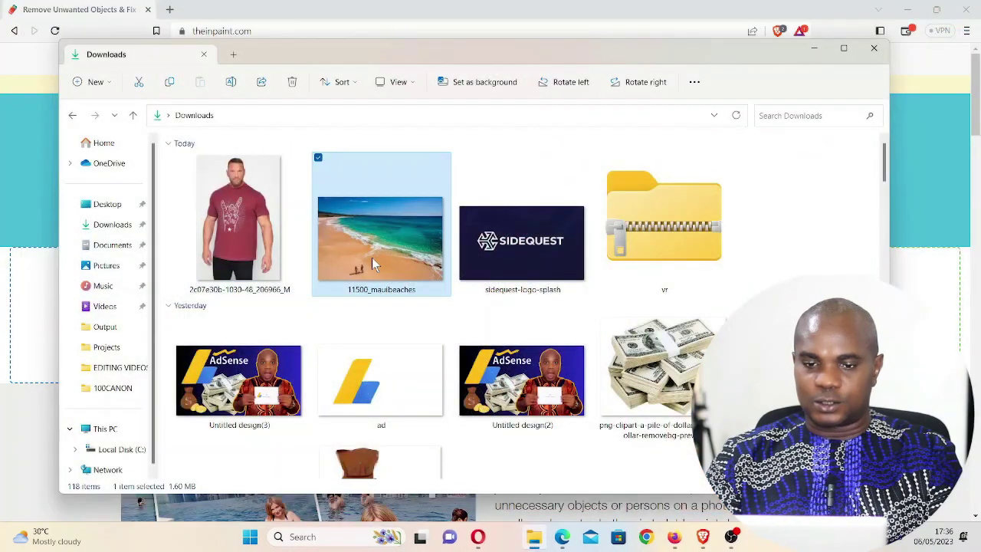
double_click(372, 257)
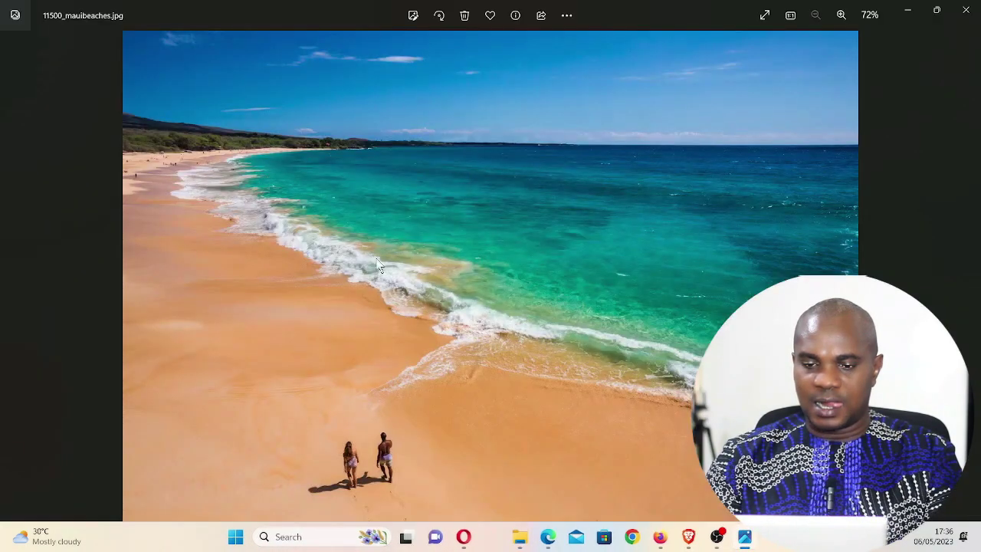
scroll(377, 265, "up", 3)
left_click_drag(370, 316, 373, 196)
scroll(399, 383, "down", 4)
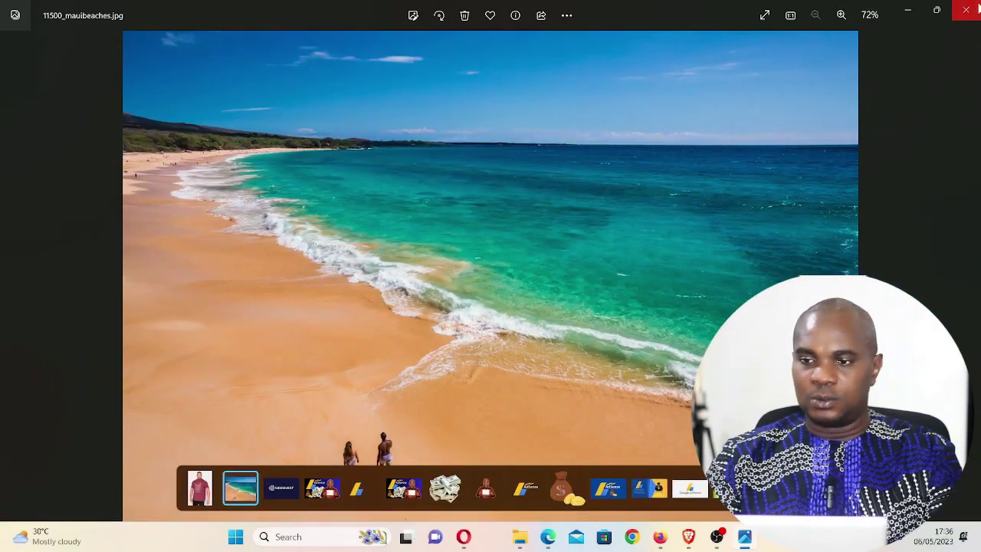
left_click(978, 8)
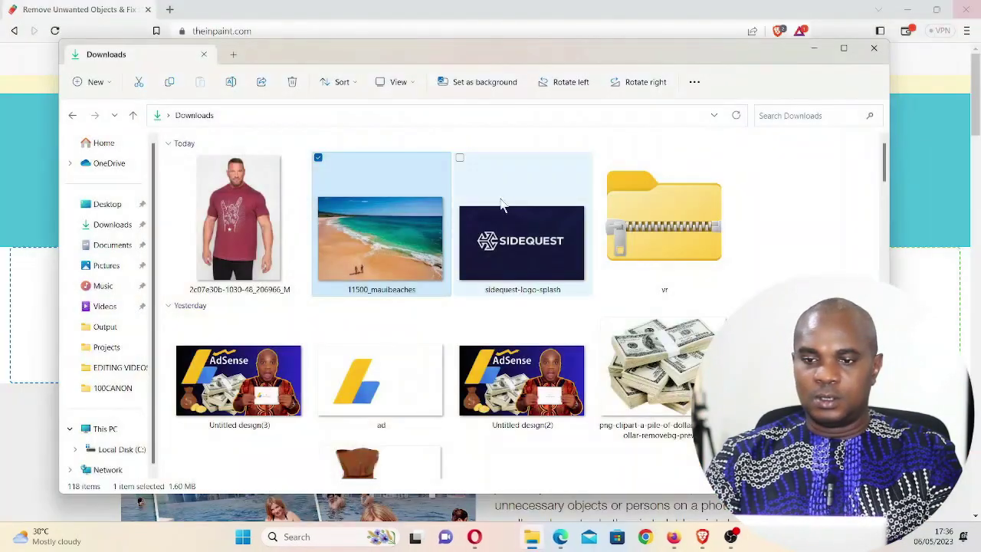
left_click(873, 48)
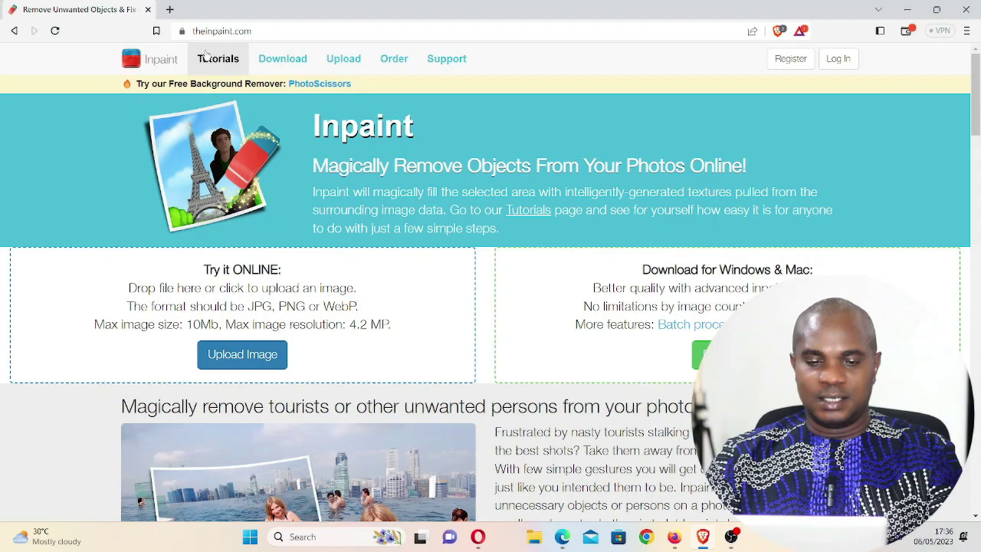
- Upload the red T-shirt photo into the Inpaint online editor
left_click(226, 353)
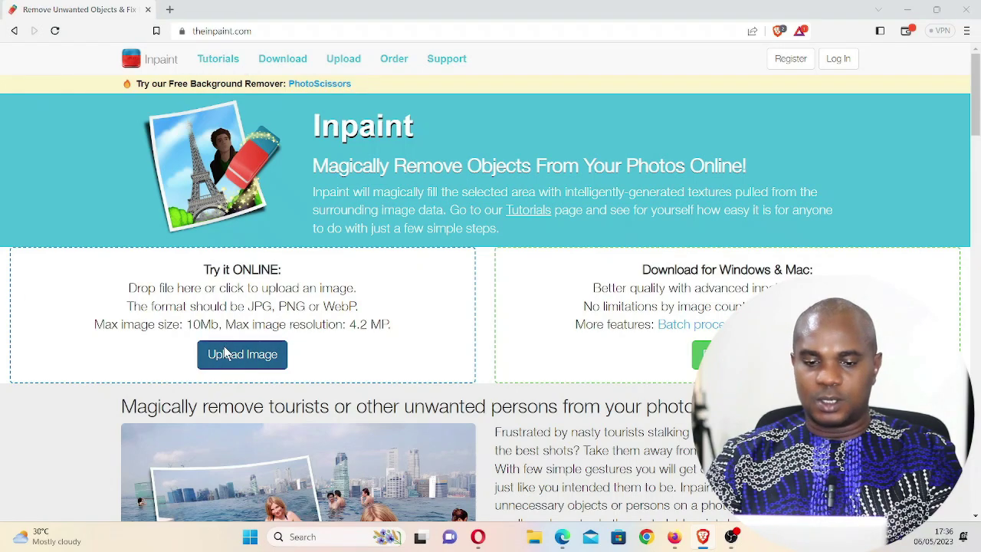
double_click(195, 161)
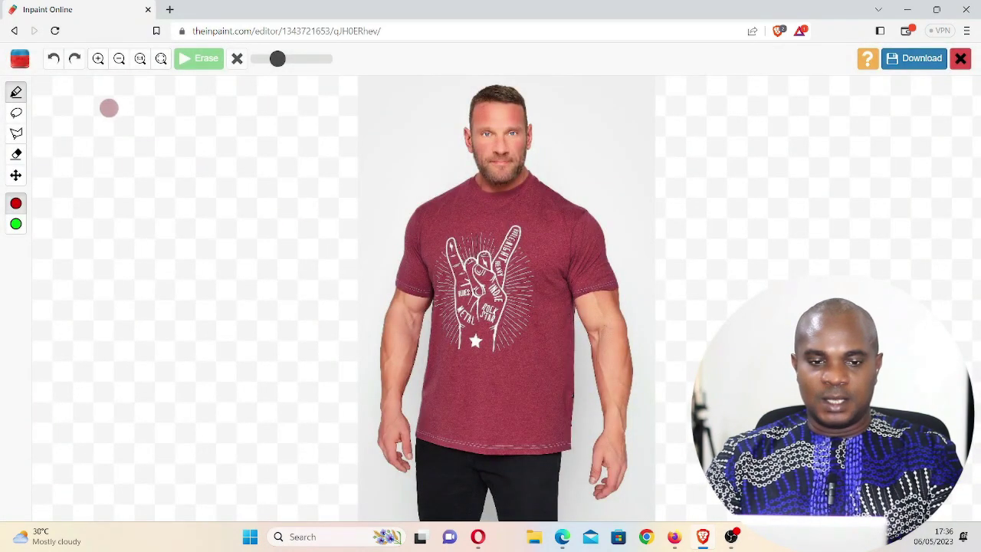
- Zoom in and paint red mask over the whole rock-hand logo, enlarging the brush
left_click(98, 59)
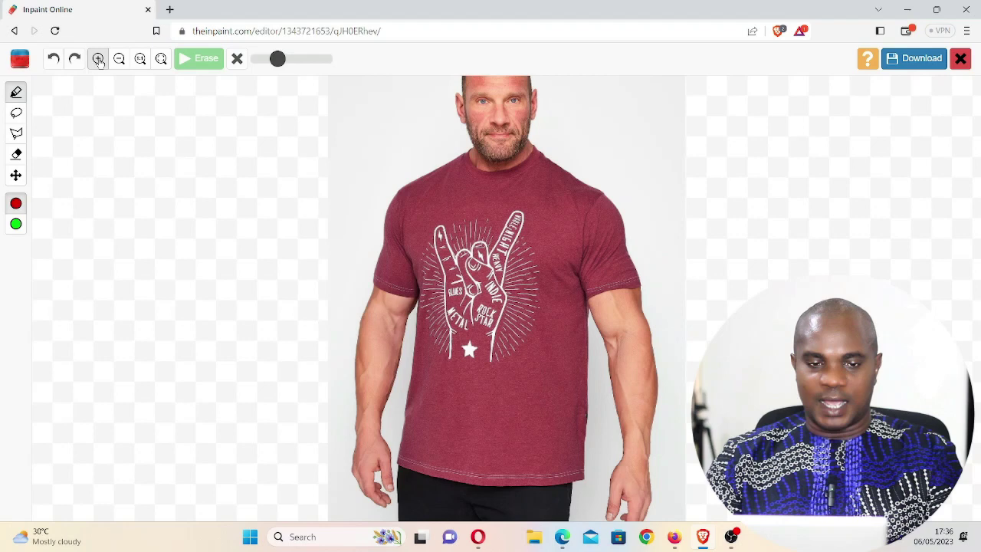
left_click(98, 59)
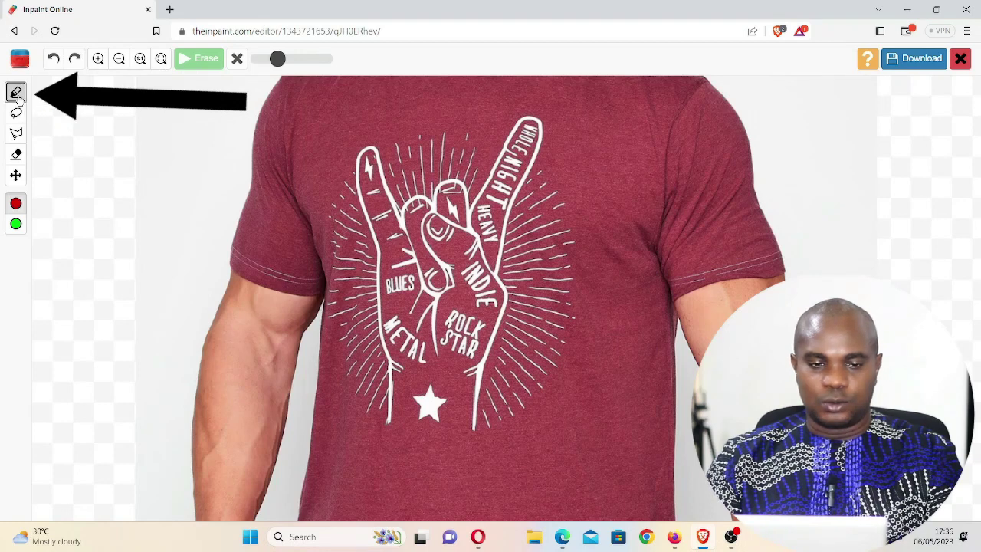
mouse_move(388, 155)
left_mouse_down()
mouse_move(363, 155)
mouse_move(446, 139)
mouse_move(411, 147)
mouse_move(518, 150)
mouse_move(493, 131)
mouse_move(396, 136)
mouse_move(460, 128)
left_mouse_up()
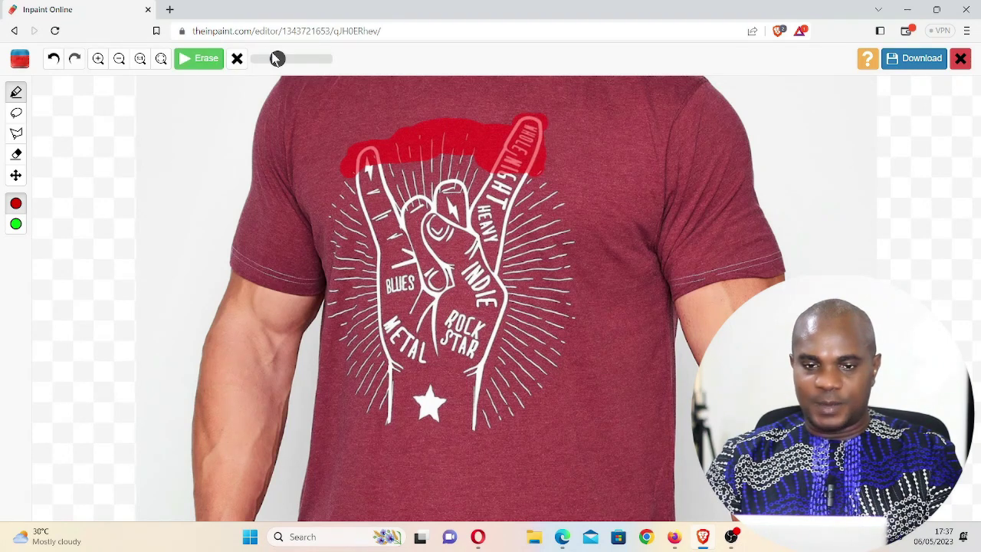
left_click_drag(277, 59, 315, 59)
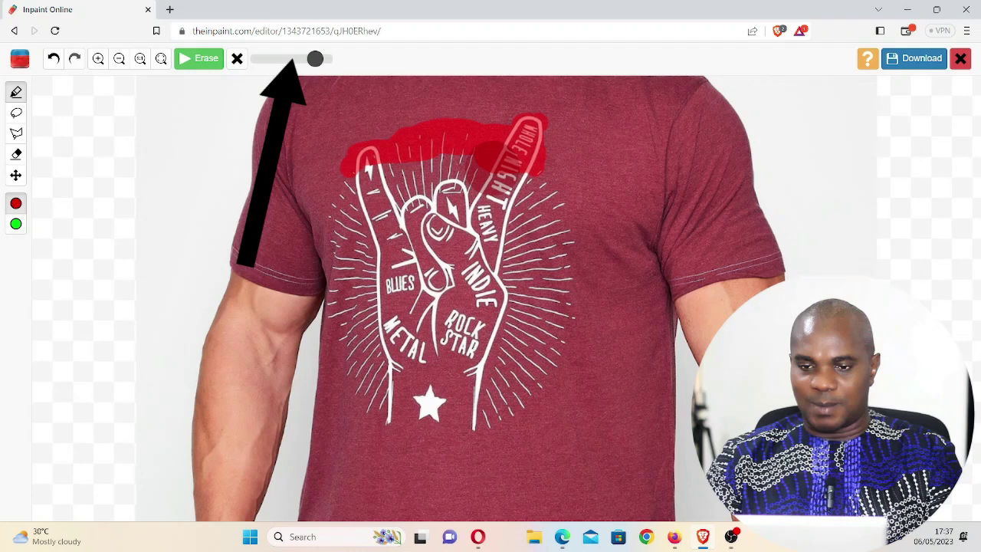
mouse_move(502, 157)
left_mouse_down()
mouse_move(567, 226)
mouse_move(555, 322)
mouse_move(579, 264)
mouse_move(562, 374)
mouse_move(535, 399)
mouse_move(533, 371)
mouse_move(463, 426)
mouse_move(402, 425)
mouse_move(374, 389)
mouse_move(354, 320)
mouse_move(358, 261)
mouse_move(343, 178)
mouse_move(344, 218)
mouse_move(351, 184)
mouse_move(407, 167)
mouse_move(390, 208)
mouse_move(488, 163)
mouse_move(421, 215)
mouse_move(489, 244)
mouse_move(500, 230)
mouse_move(479, 302)
mouse_move(494, 364)
mouse_move(506, 330)
mouse_move(456, 349)
mouse_move(448, 380)
mouse_move(430, 381)
mouse_move(418, 360)
mouse_move(417, 257)
mouse_move(444, 302)
mouse_move(483, 295)
mouse_move(533, 253)
mouse_move(533, 268)
mouse_move(399, 219)
mouse_move(506, 226)
mouse_move(516, 151)
mouse_move(541, 132)
mouse_move(529, 129)
mouse_move(506, 167)
mouse_move(337, 260)
mouse_move(429, 207)
mouse_move(435, 244)
left_mouse_up()
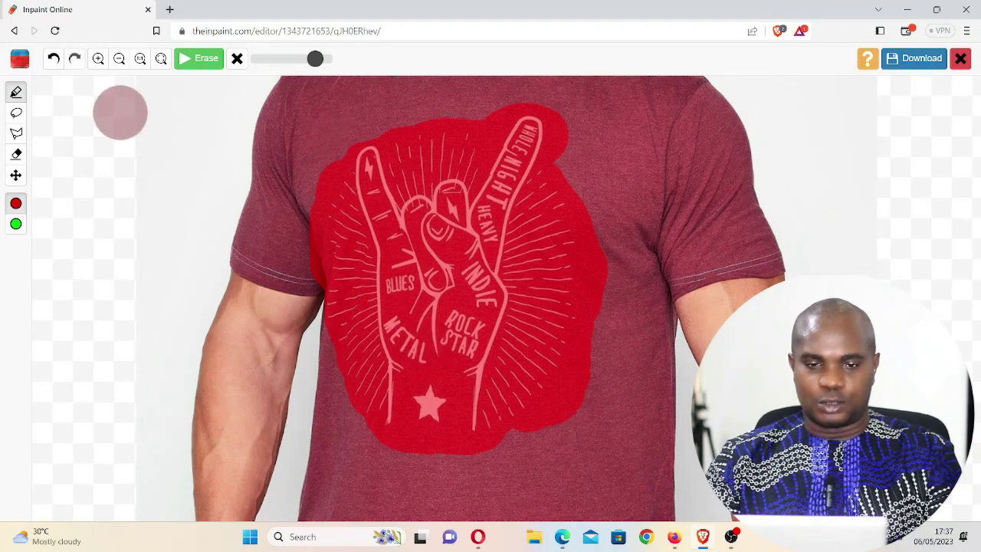
- Erase the masked hand logo and zoom out until the whole man is visible
left_click(200, 59)
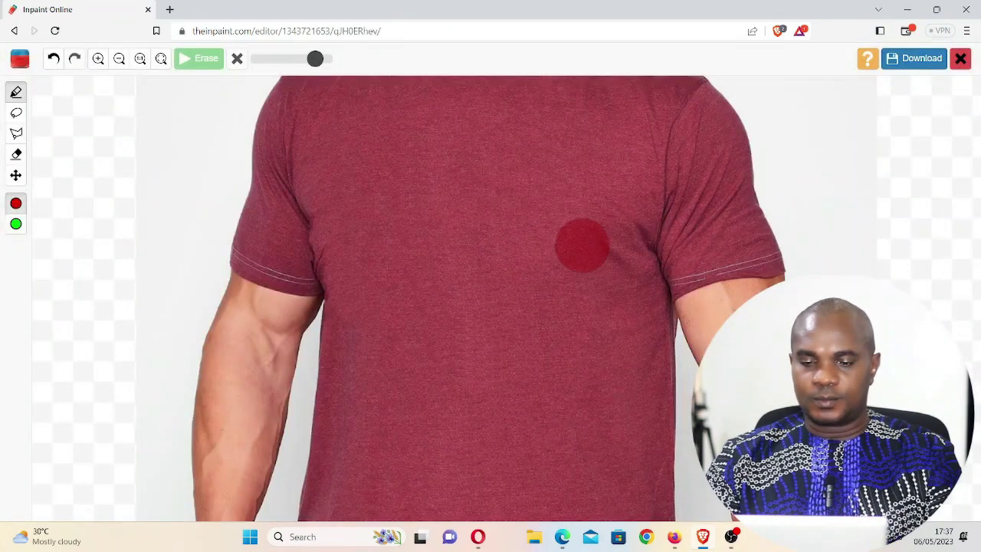
scroll(576, 243, "up", 3)
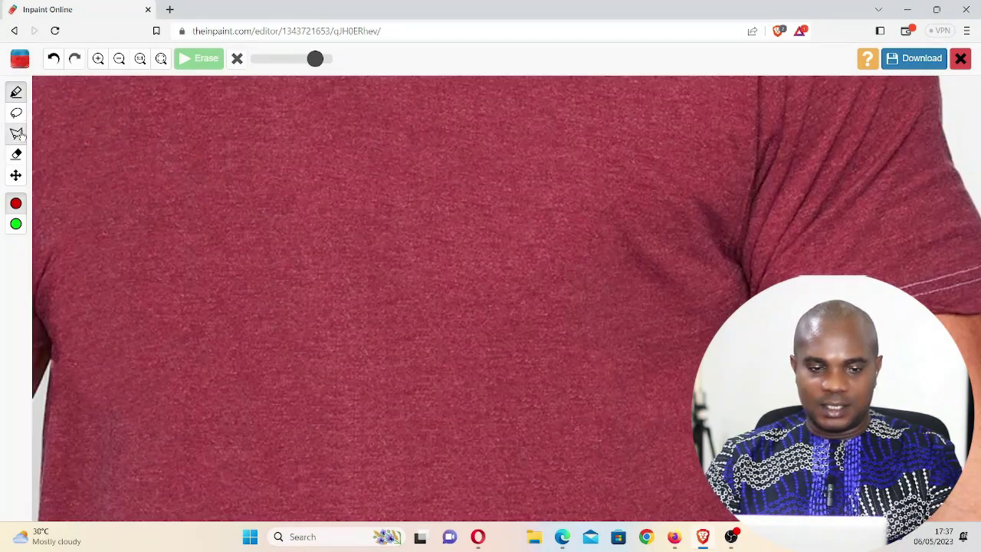
left_click(119, 60)
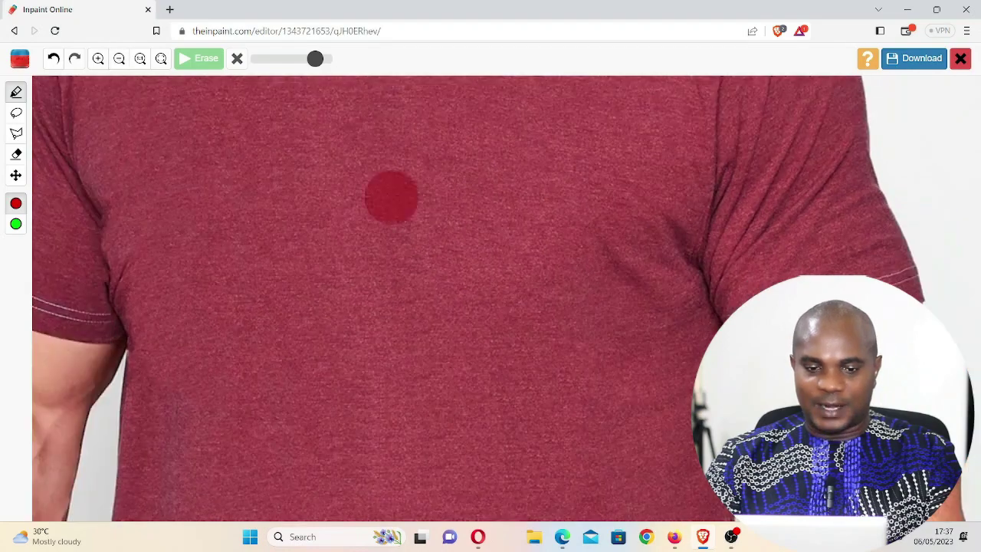
left_click(120, 59)
left_click(120, 59)
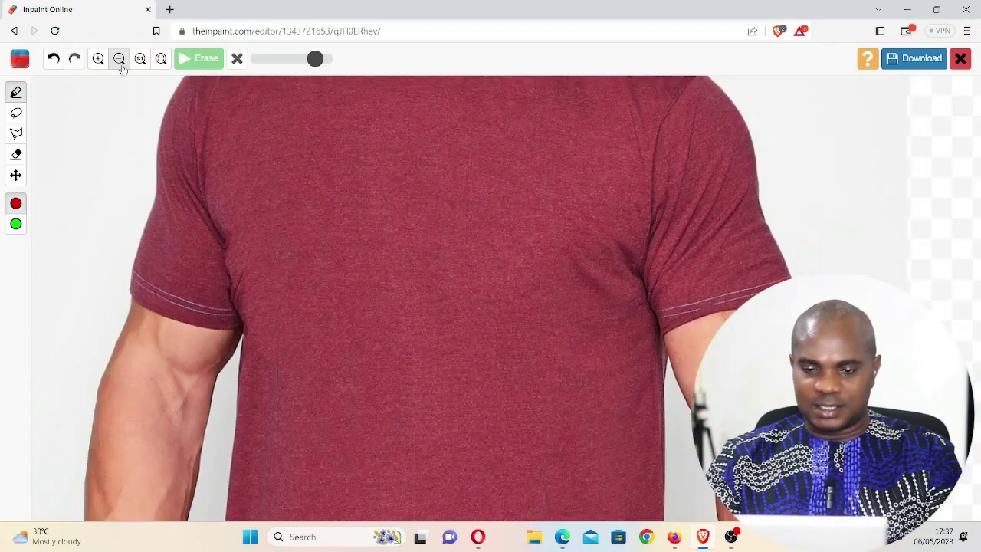
left_click(119, 60)
left_click(120, 60)
left_click(119, 59)
left_click(120, 59)
left_click(119, 60)
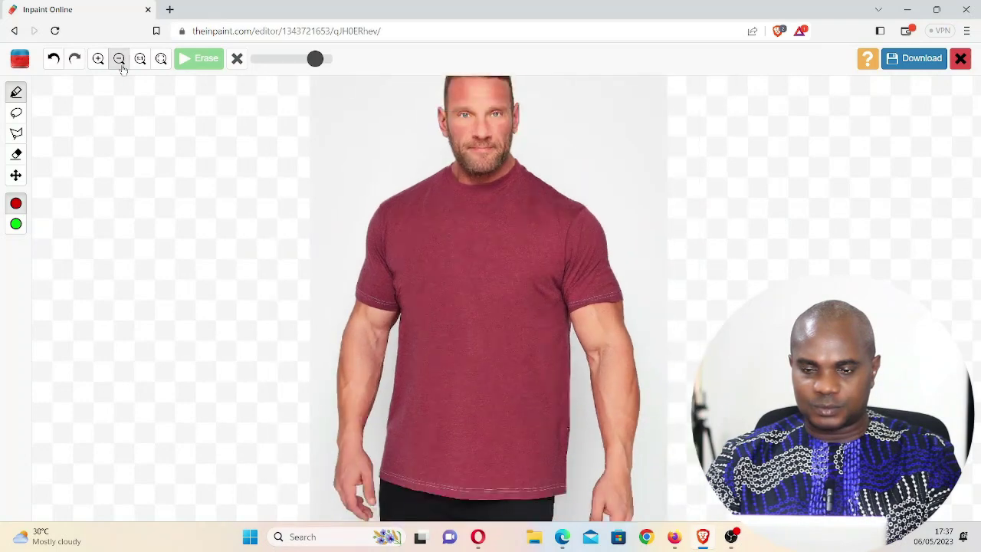
- Save the low-resolution result as 1.jpg, then undo the logo removal
left_click(930, 68)
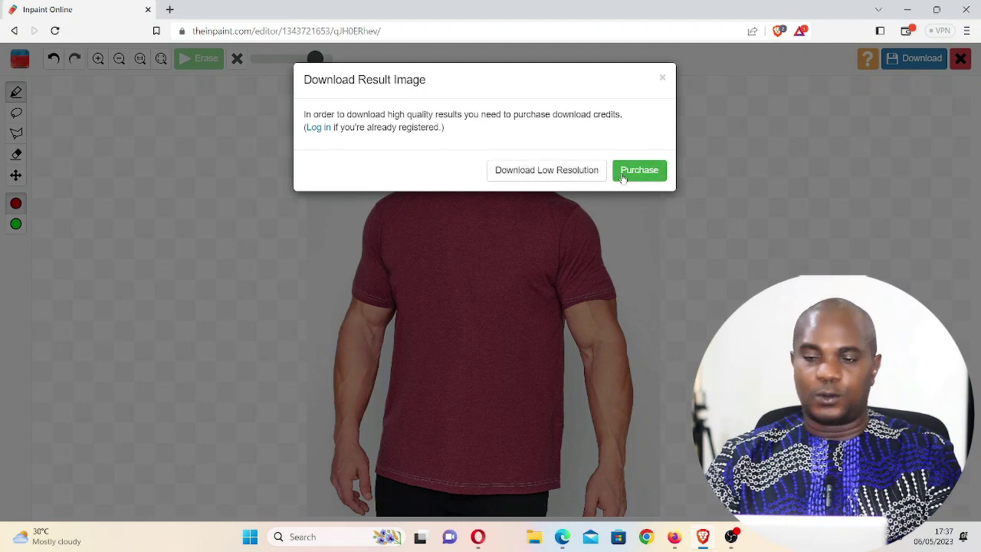
left_click(566, 169)
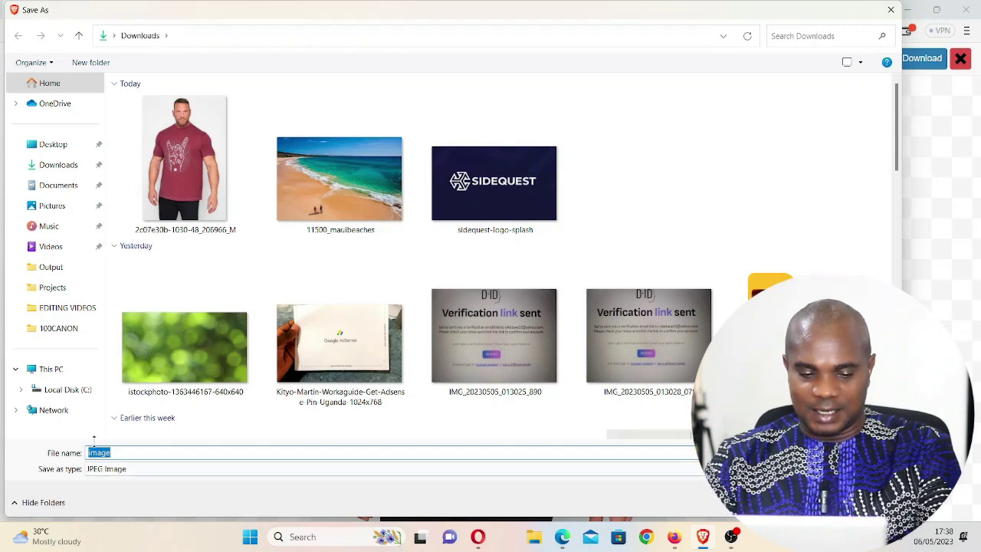
type("1")
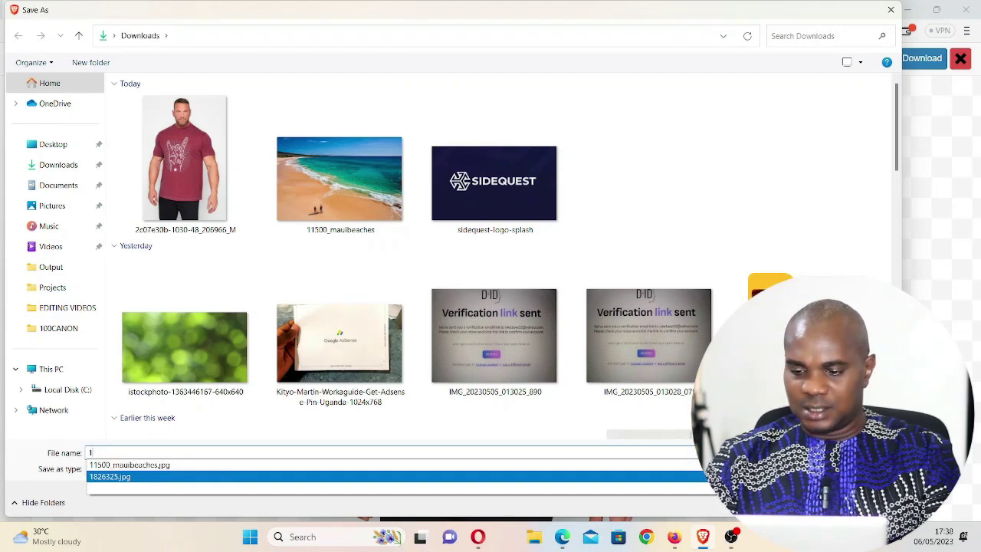
key("Return")
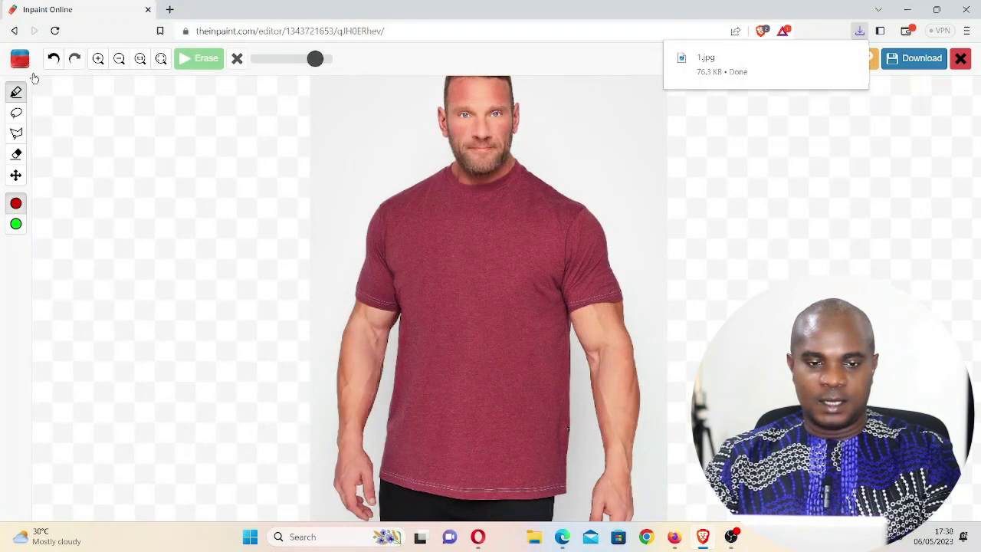
left_click(50, 65)
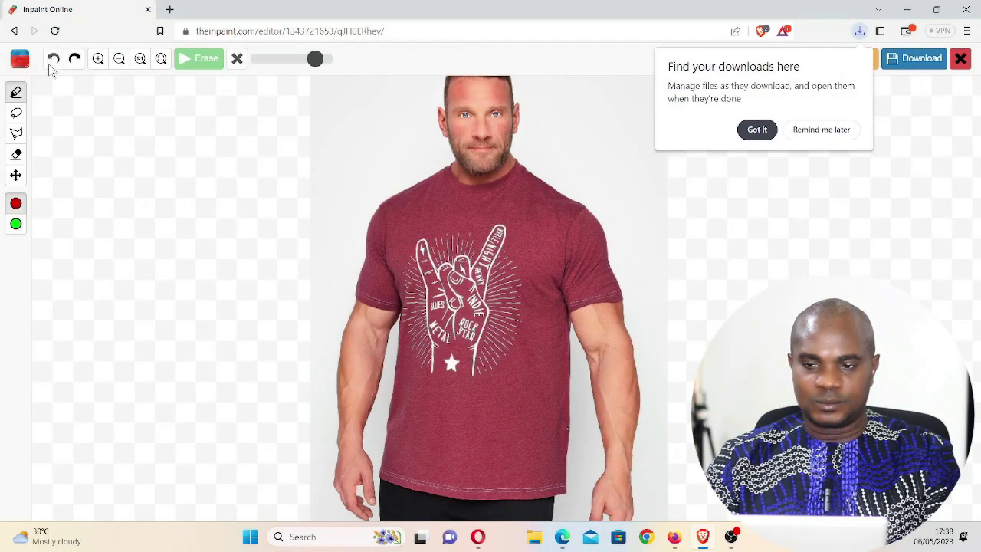
- Reload theinpaint.com, upload 11500_mauibeaches, and dismiss the downloads tip
left_click(314, 30)
type("theinpaint.com")
key("Return")
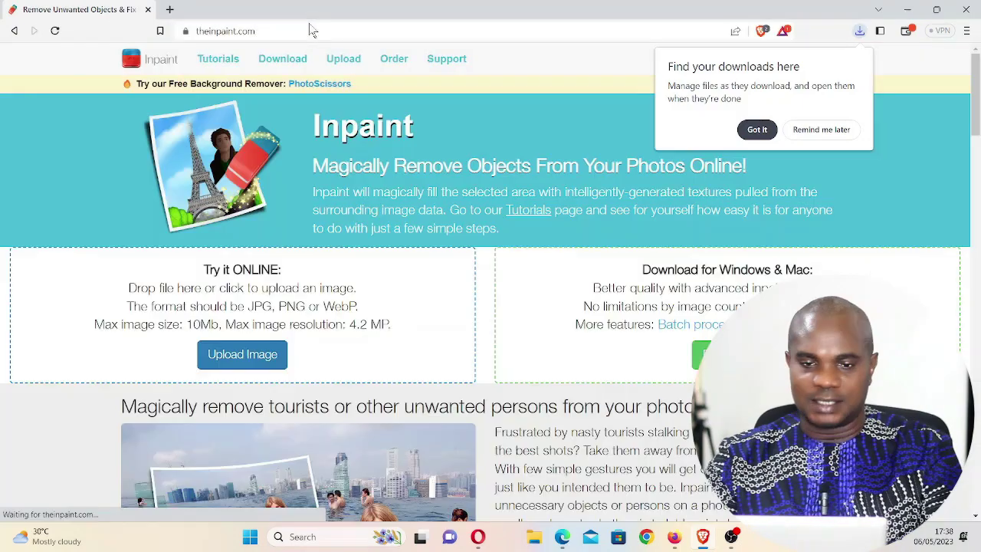
left_click(243, 364)
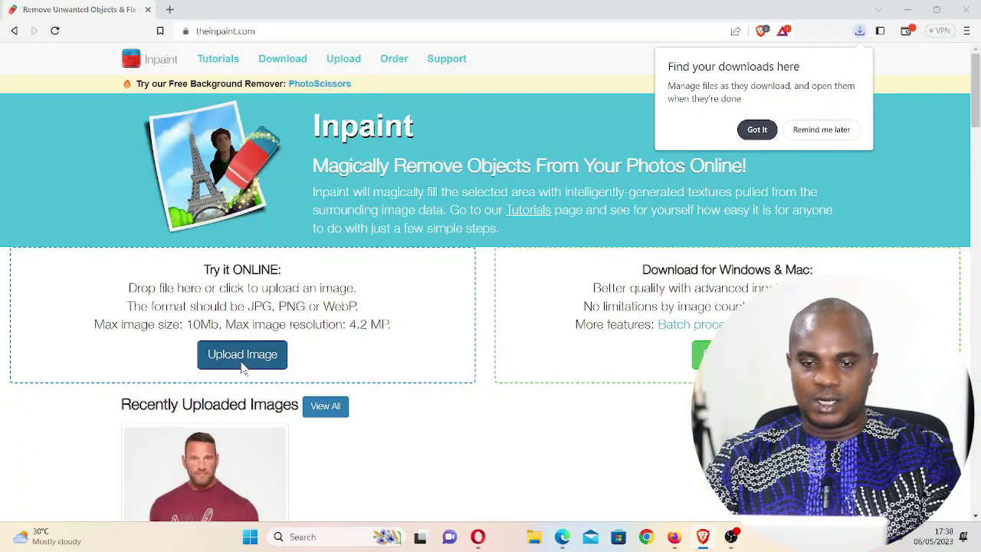
double_click(516, 187)
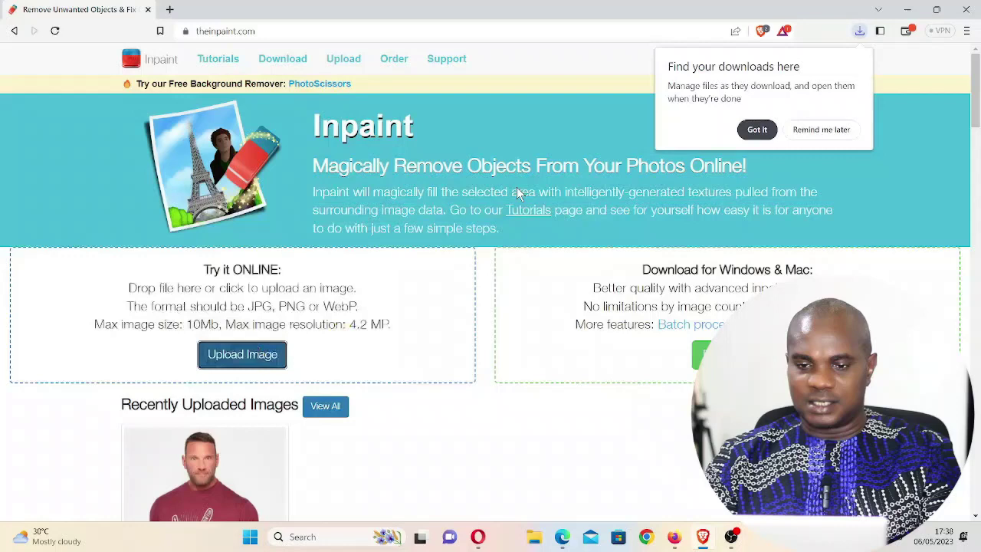
left_click(757, 130)
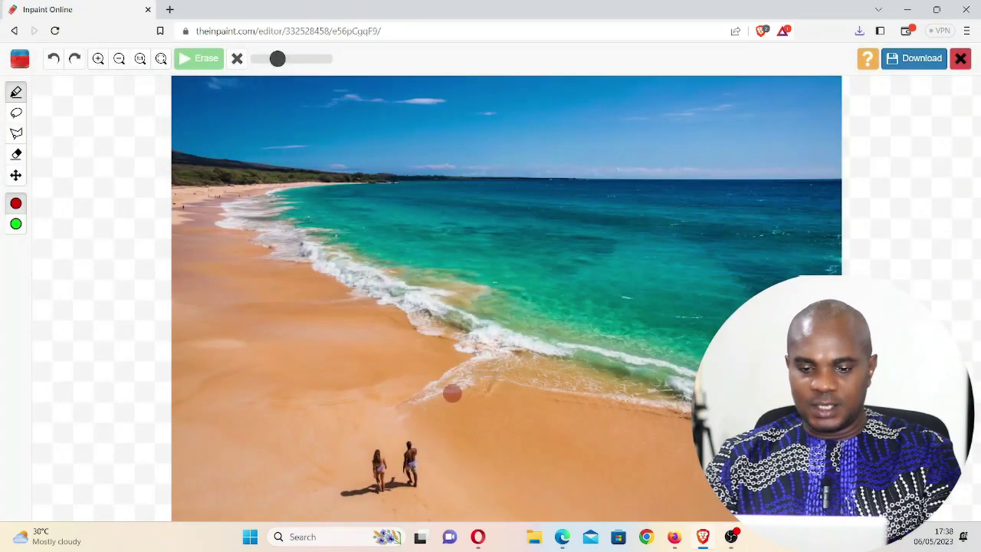
- Undo a stray stroke, zoom out, and mask both walking figures on the sand
left_click(98, 58)
left_click_drag(343, 476, 343, 476)
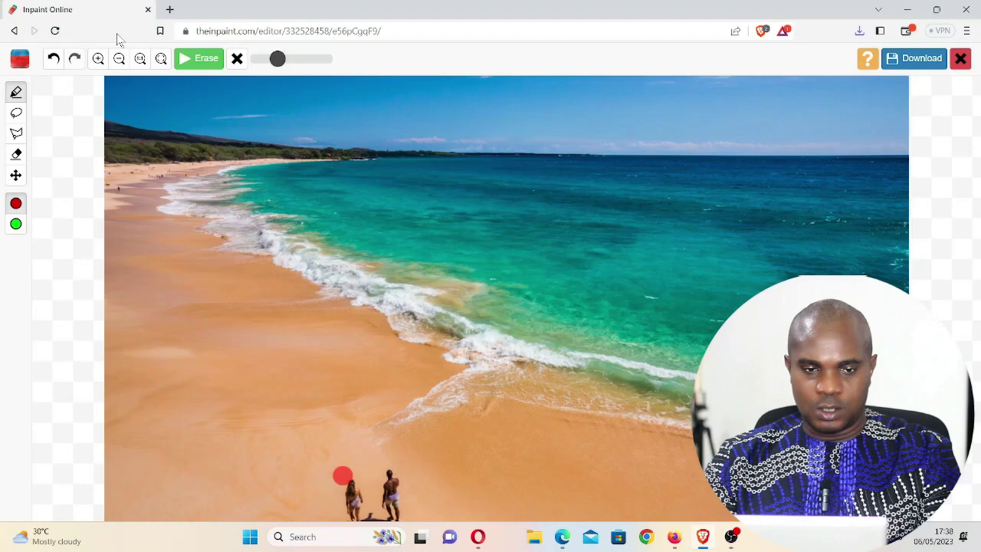
left_click(53, 59)
left_click(98, 59)
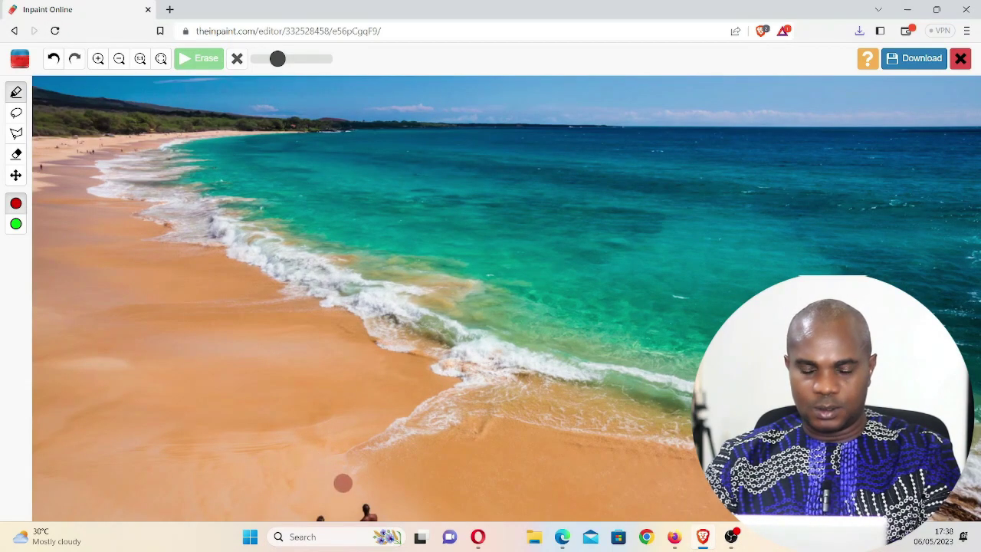
left_click(120, 60)
left_click(119, 60)
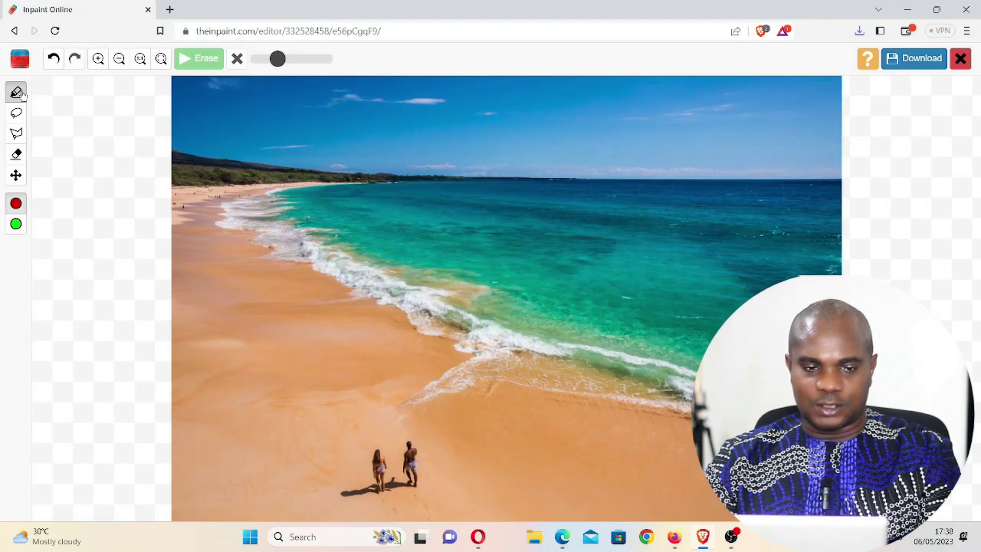
mouse_move(404, 449)
left_mouse_down()
mouse_move(420, 470)
mouse_move(394, 482)
mouse_move(426, 467)
mouse_move(379, 493)
mouse_move(359, 477)
left_mouse_up()
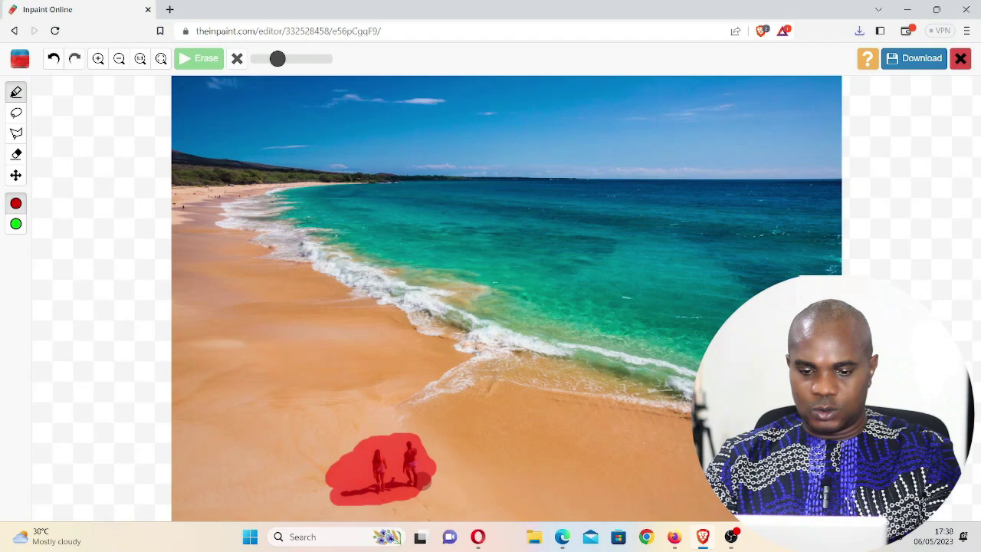
left_click_drag(339, 492, 335, 484)
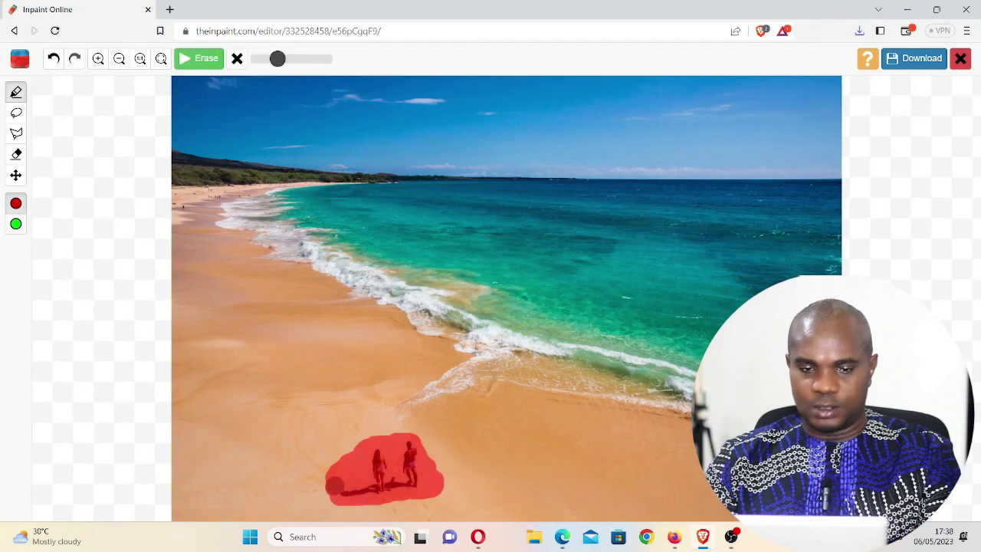
- Erase the masked couple from the Maui beach photo
left_click(196, 61)
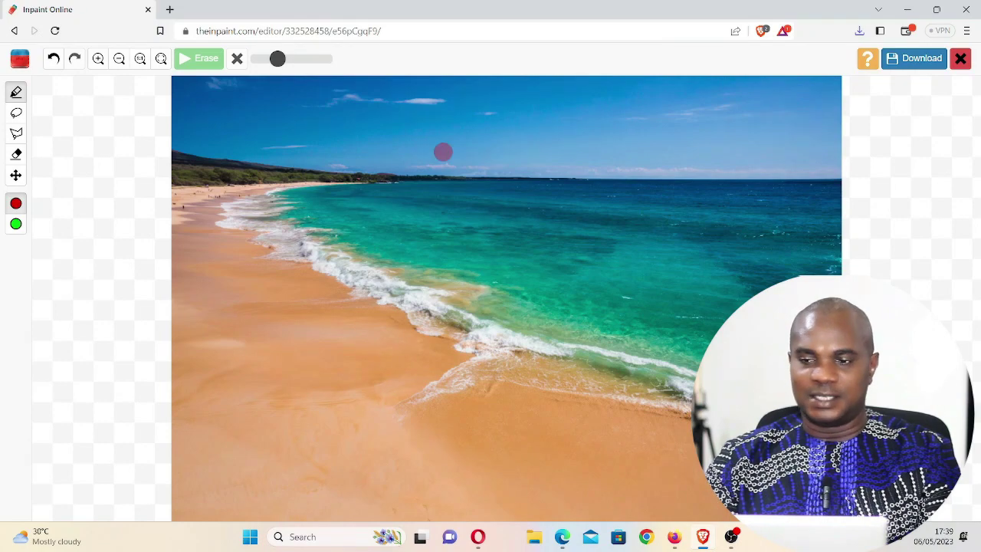
- Save the low-resolution empty-beach result as 11.jpg and minimise the browser
left_click(913, 59)
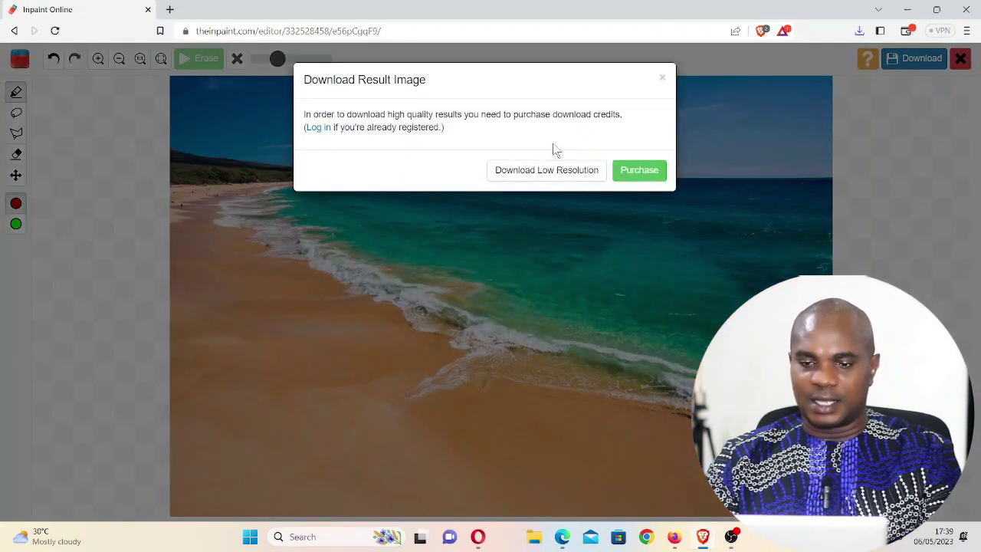
left_click(546, 165)
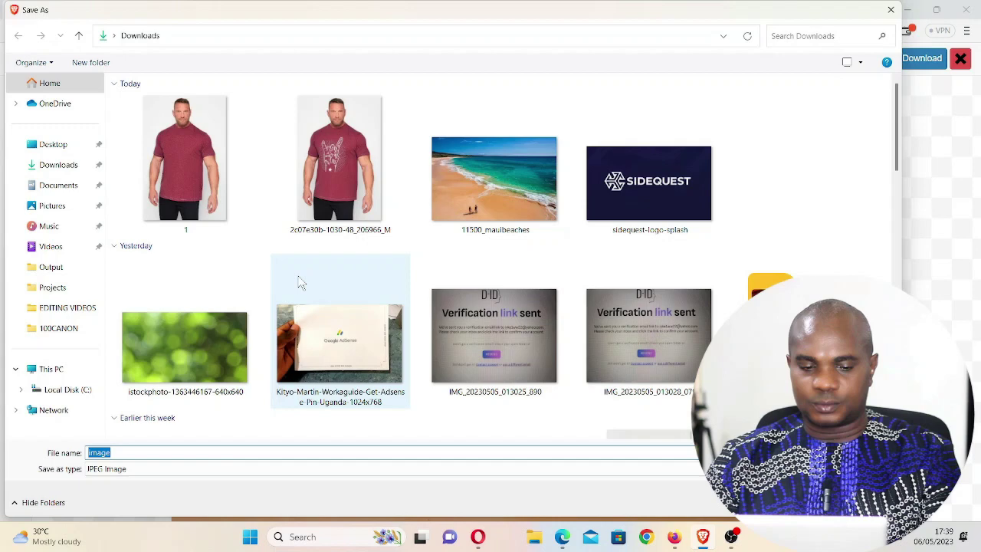
type("11")
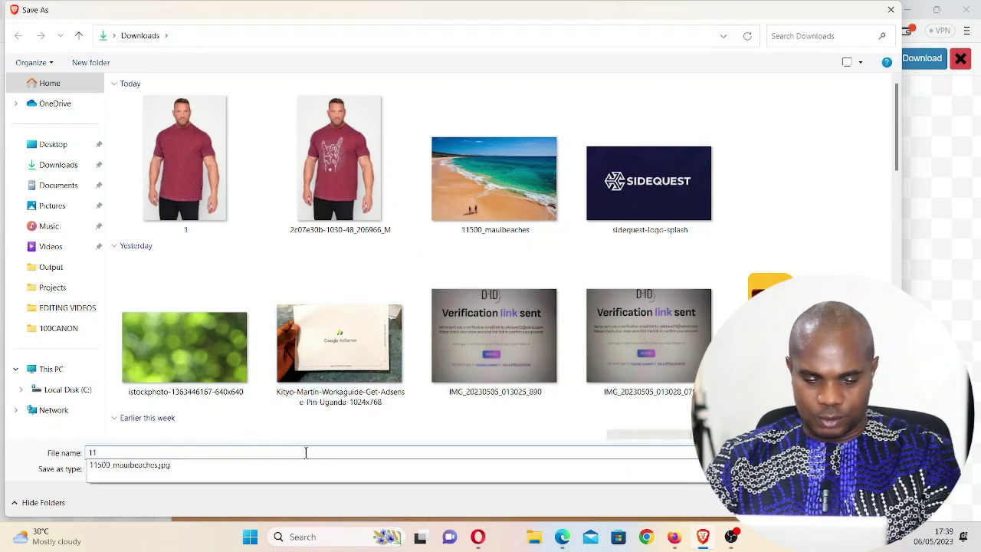
key("Return")
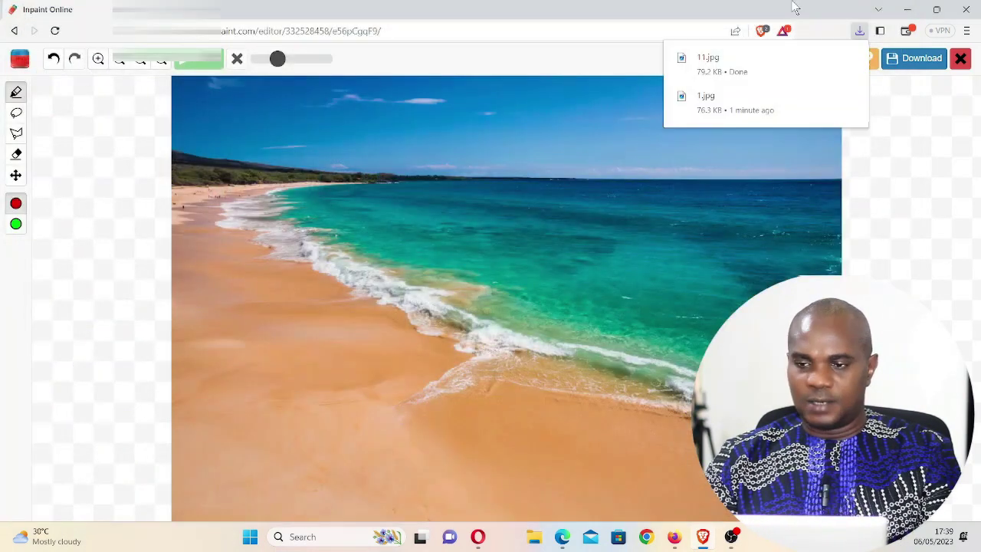
left_click(906, 9)
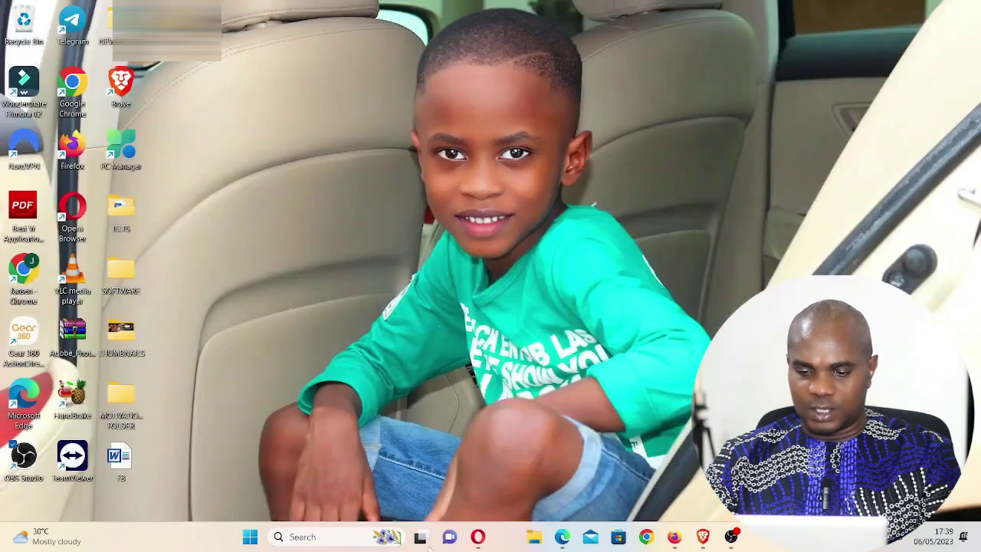
- Open Downloads in a maximised File Explorer and preview the original logo T-shirt photo
left_click(535, 540)
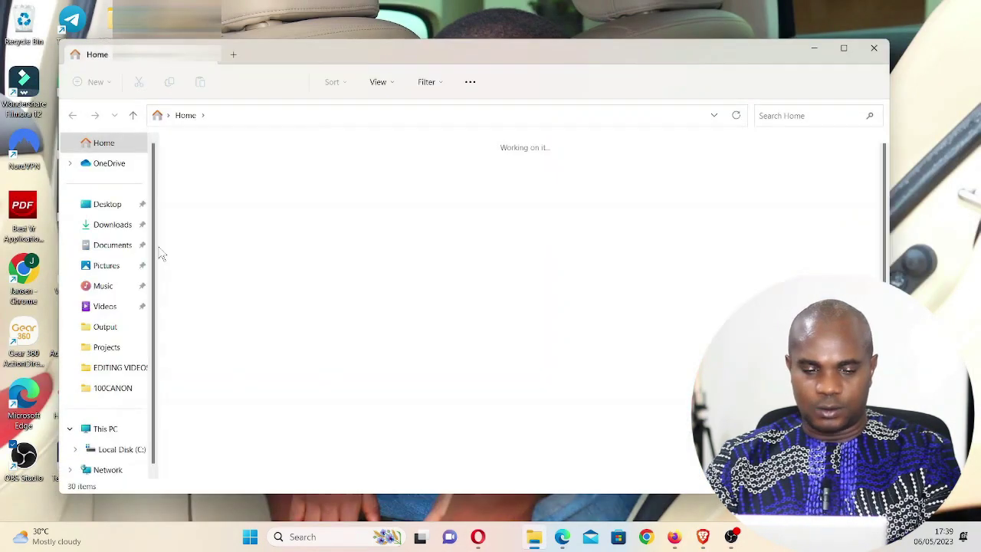
left_click(134, 225)
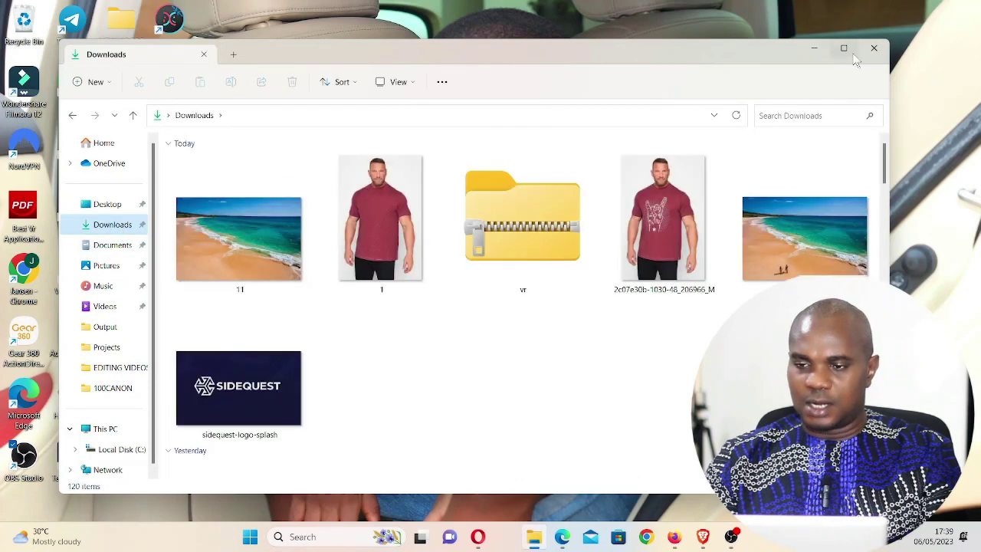
left_click(843, 50)
left_click(602, 202)
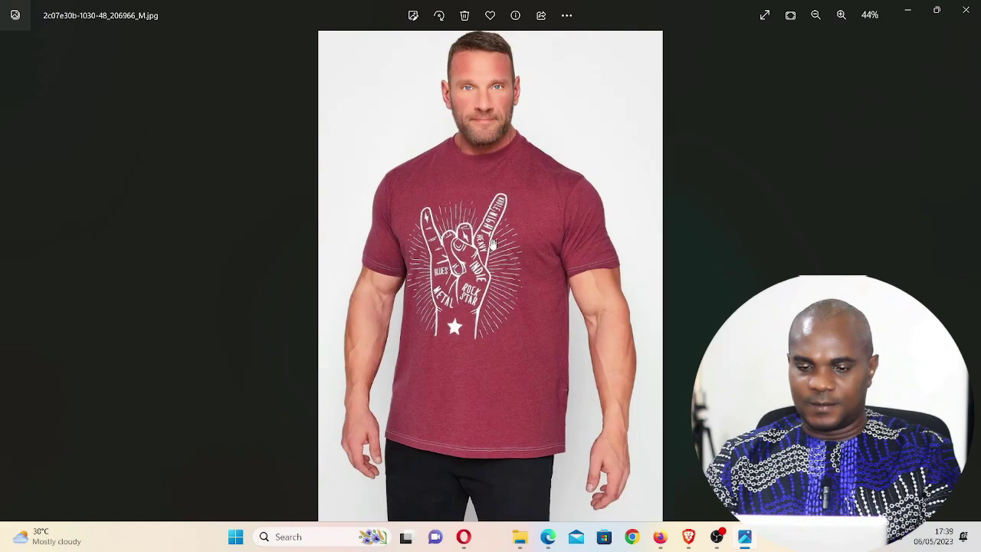
scroll(794, 91, "up", 3)
left_click(969, 9)
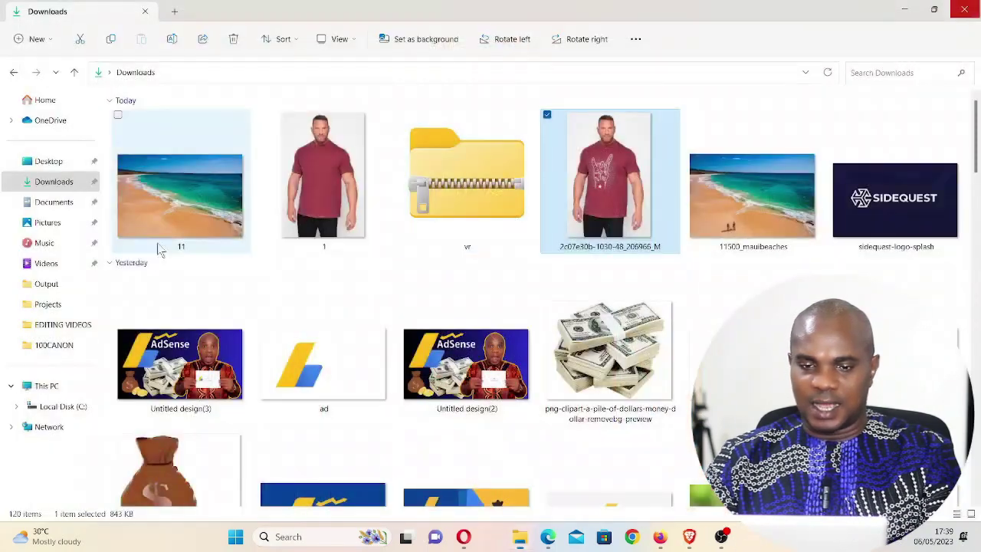
- Open 1.jpg in Photos and zoom in on the plain shirt and head
left_click(299, 194)
double_click(300, 194)
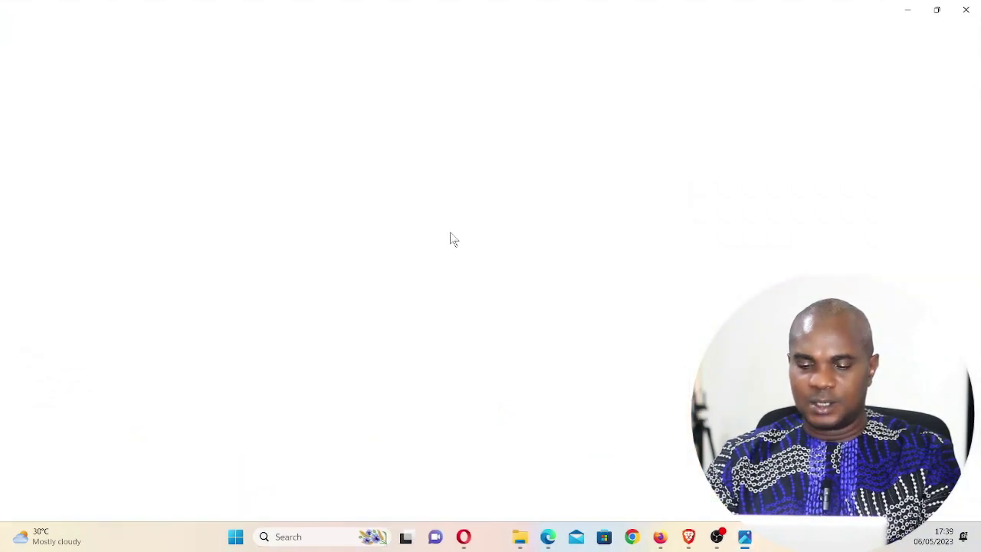
scroll(471, 240, "up", 5)
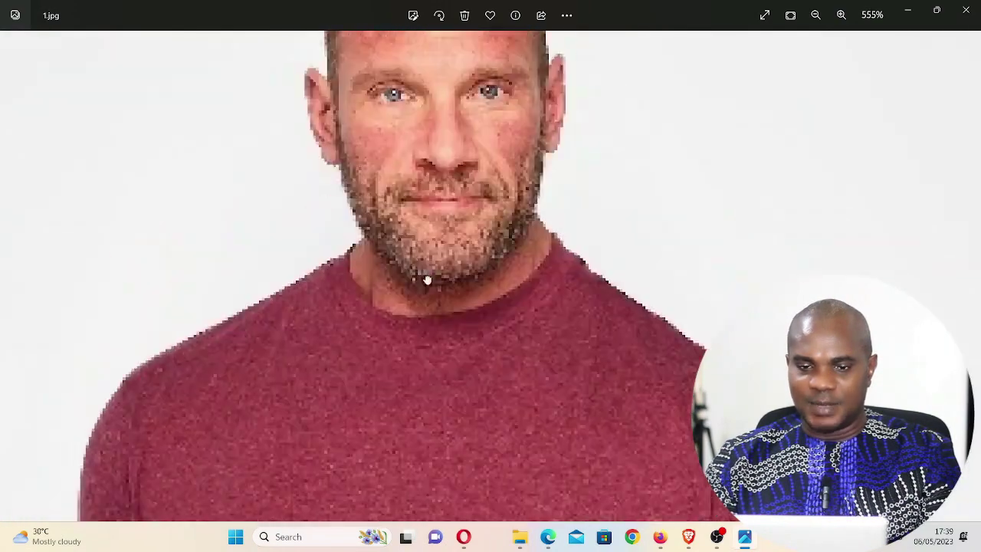
left_click_drag(427, 280, 452, 364)
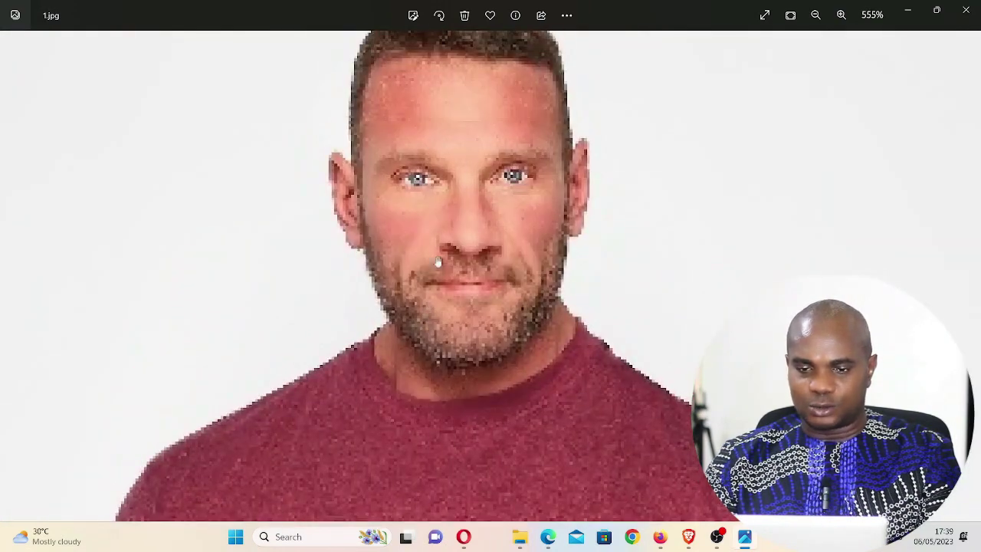
scroll(505, 297, "up", 2)
left_click_drag(424, 119, 459, 235)
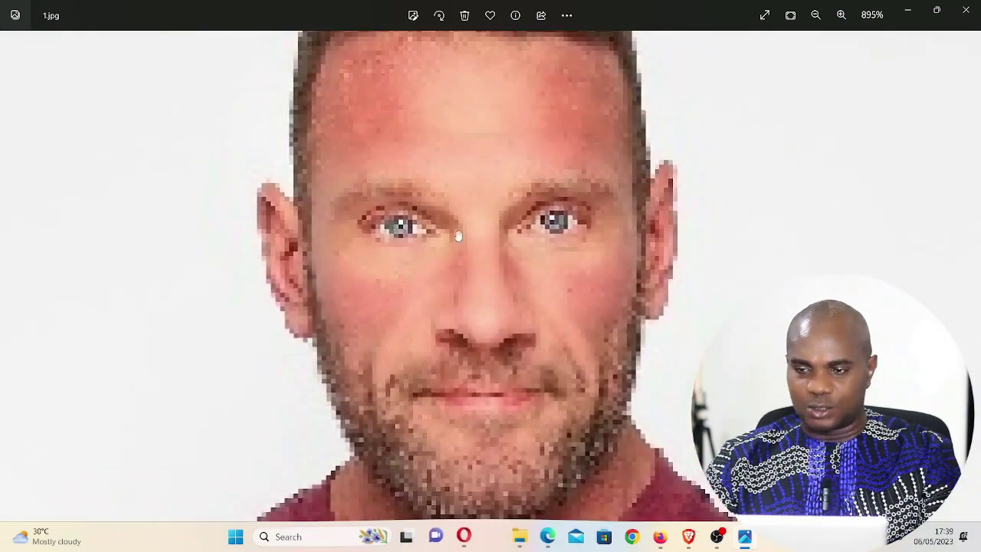
scroll(471, 268, "down", 3)
scroll(475, 290, "down", 5)
key("alt+F4")
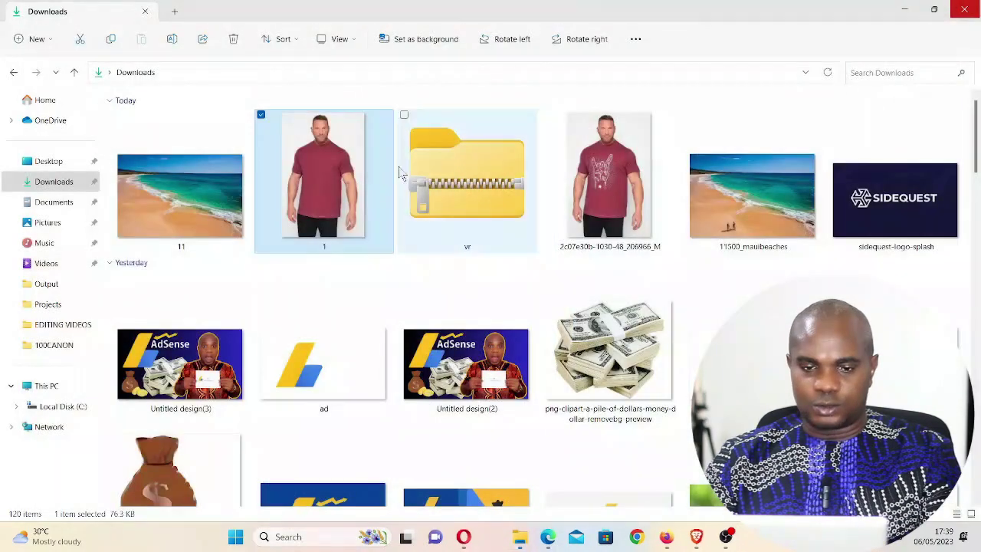
- Preview the cleaned beach image 11.jpg up close
double_click(126, 191)
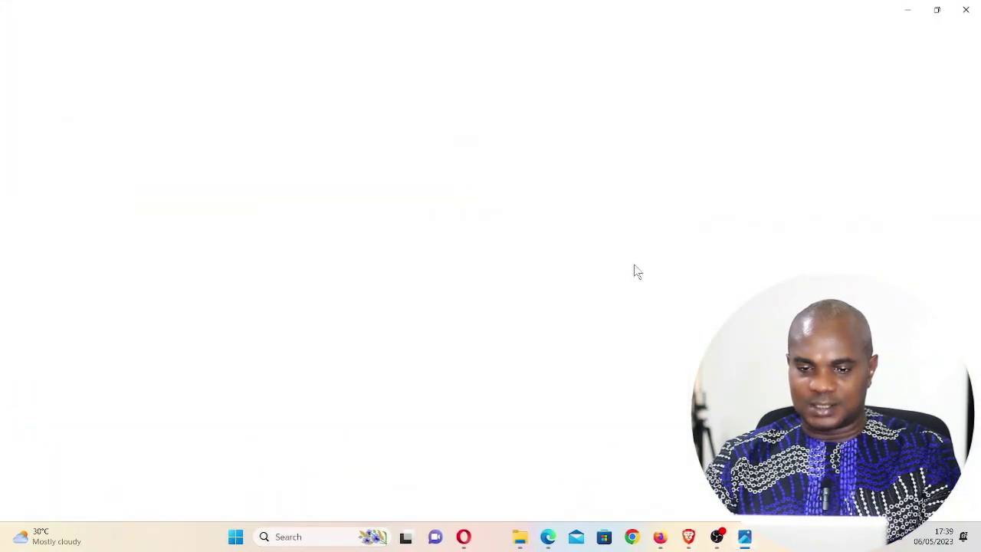
scroll(442, 422, "up", 3)
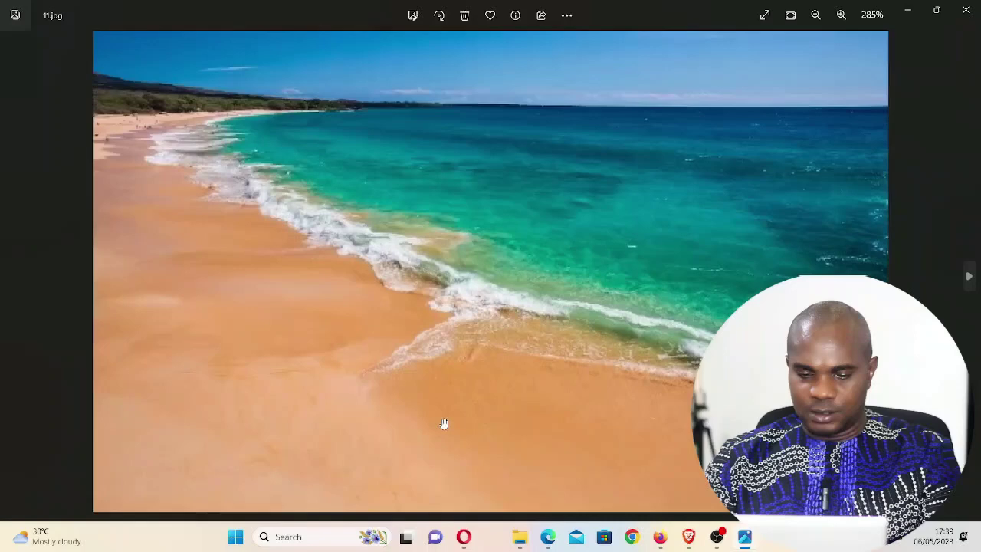
left_click(974, 8)
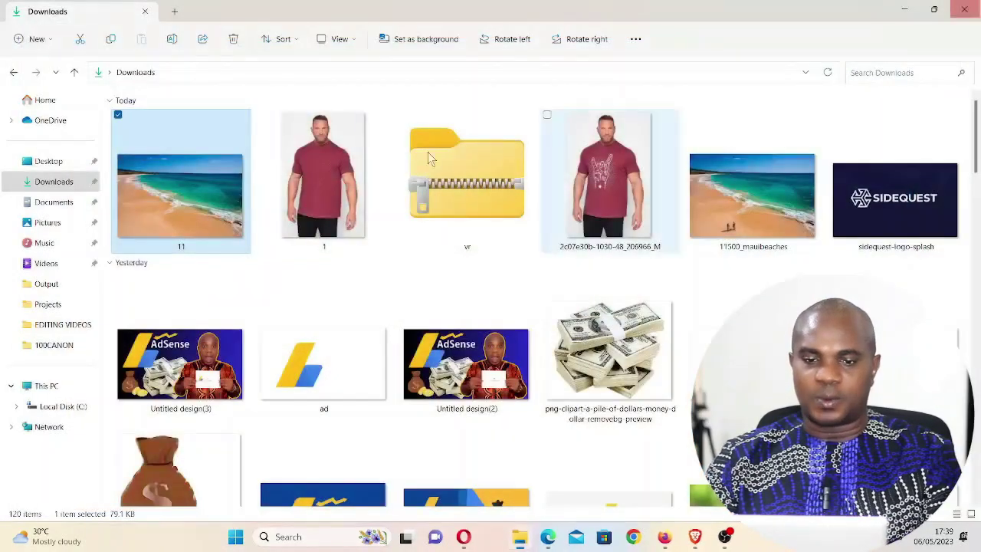
- Reopen 1.jpg for another zoomed look, then close it back to Downloads
left_click(324, 115)
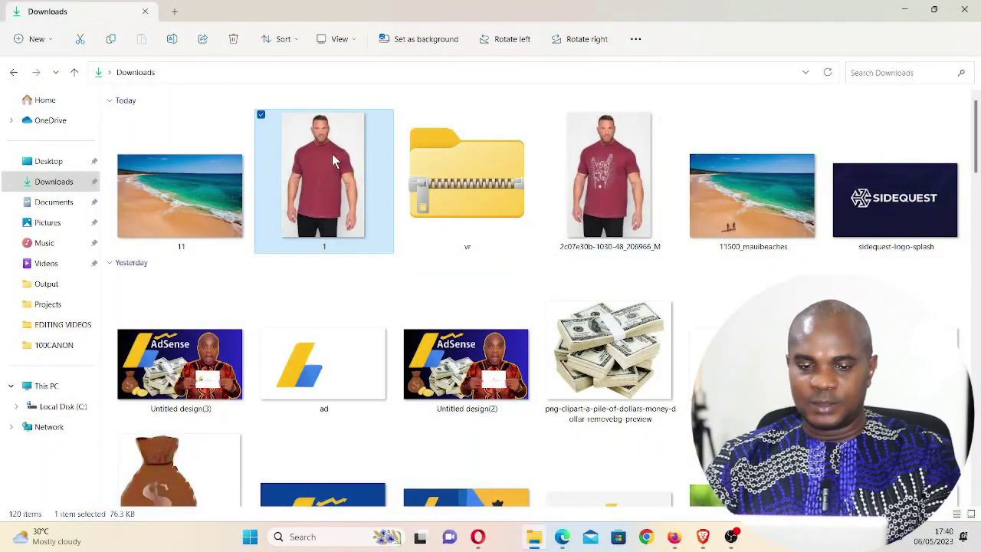
double_click(329, 164)
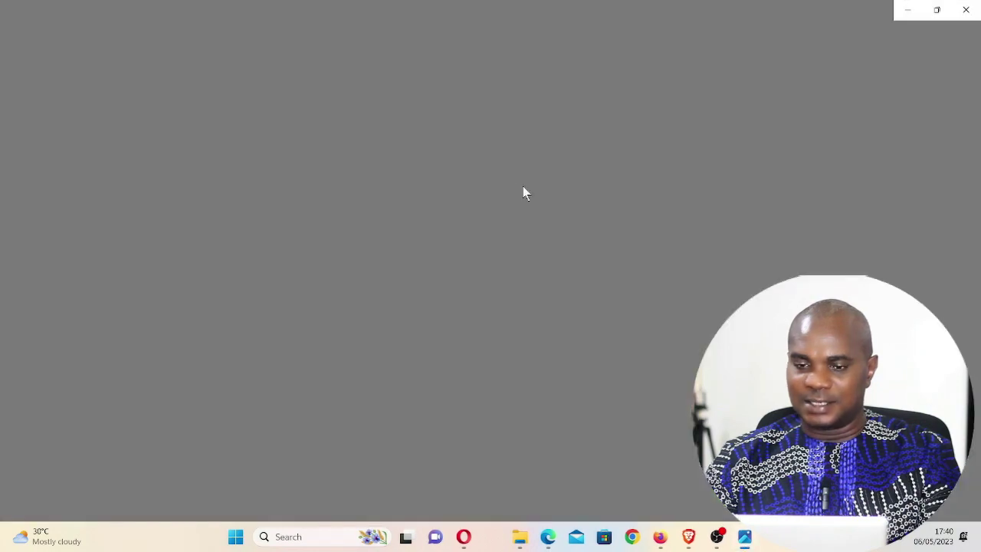
scroll(498, 307, "up", 5)
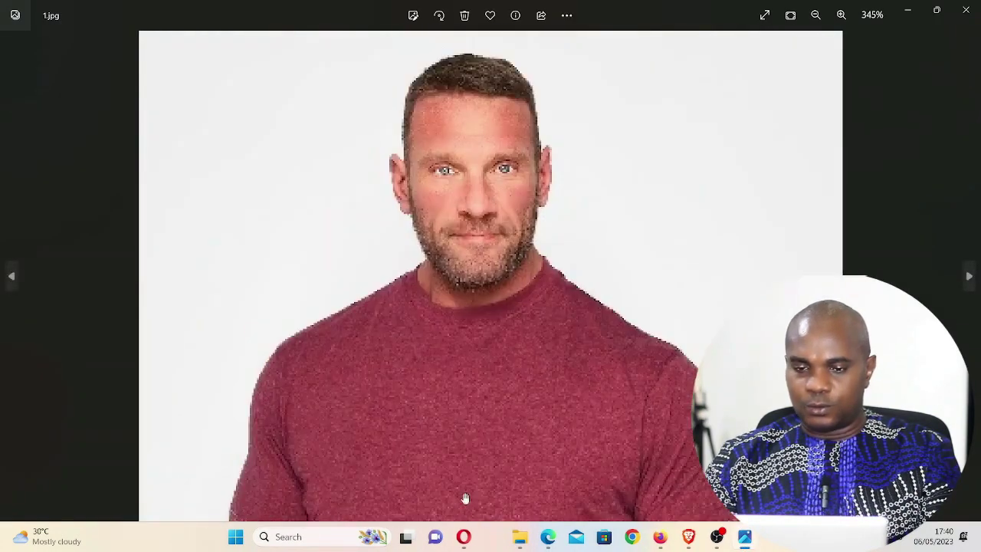
left_click(969, 9)
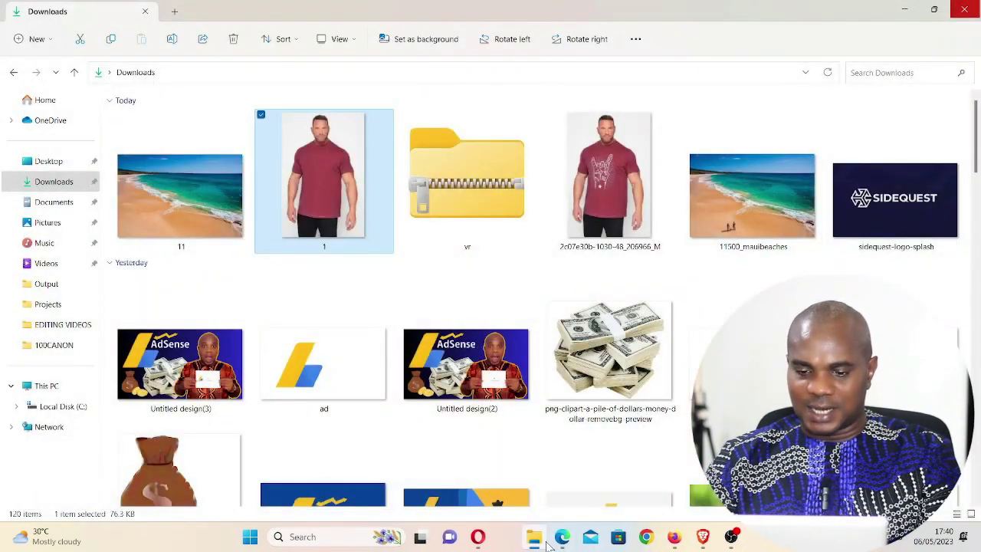
- Load the replicate.com GFPGAN page in the browser
left_click(562, 536)
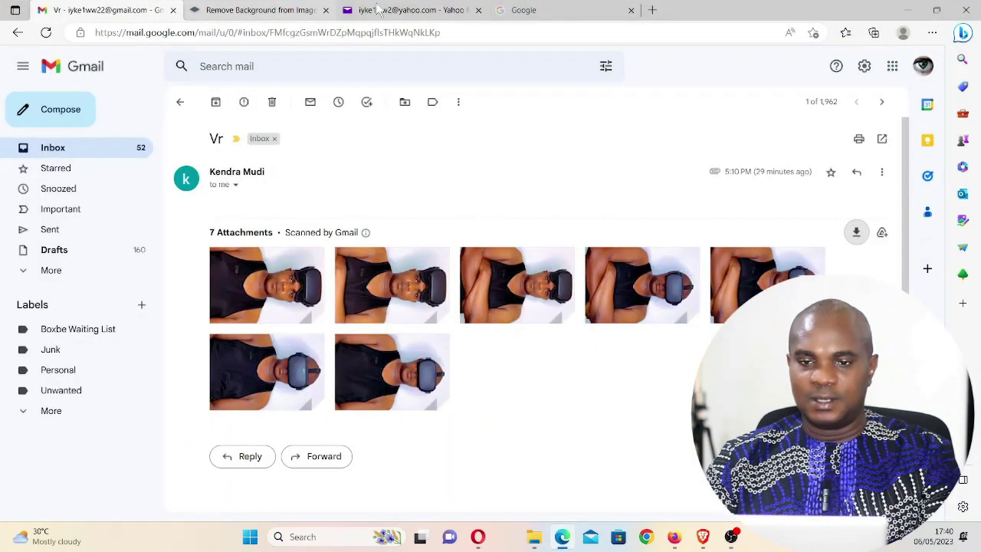
left_click(260, 10)
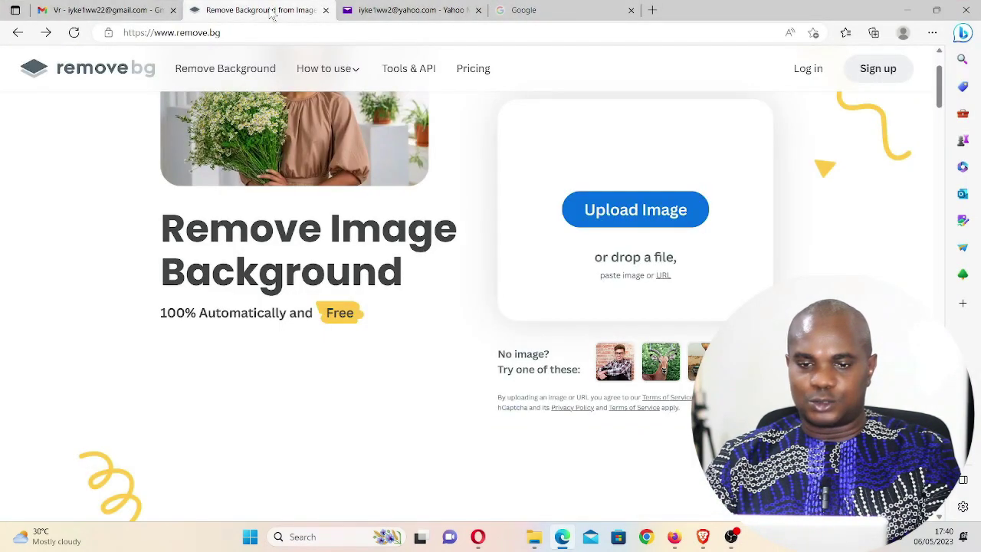
left_click(502, 16)
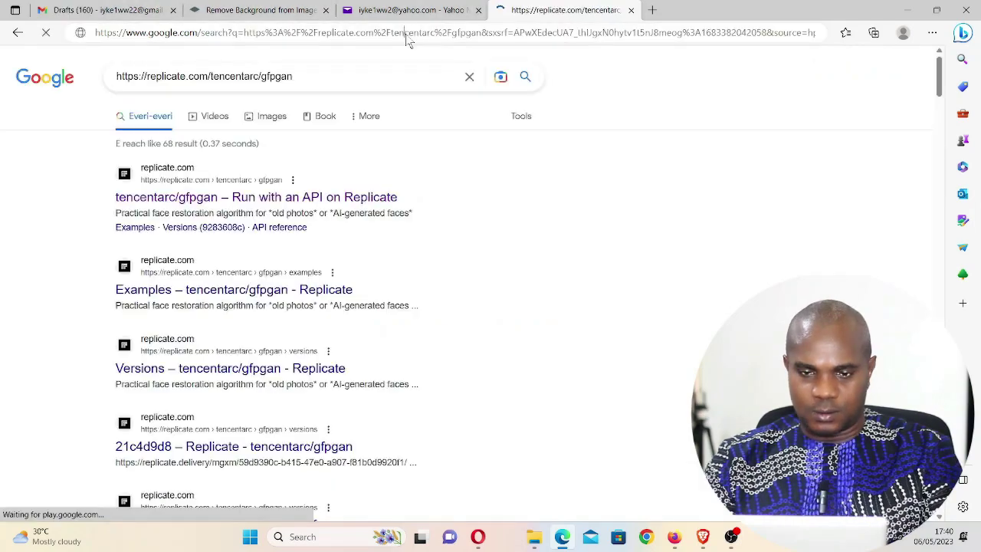
left_click(406, 32)
type("https://replicate.com/tencentarc/gfpgan")
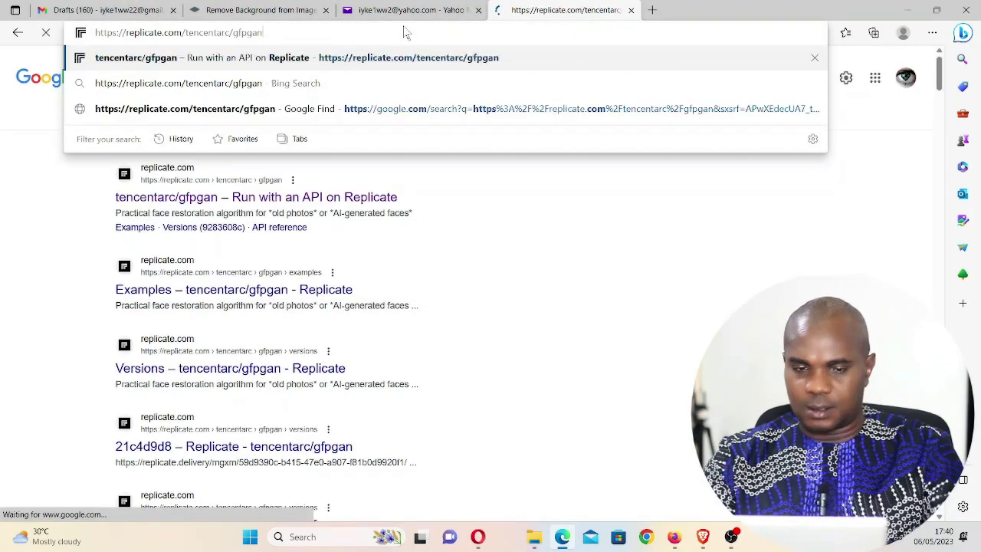
key("Return")
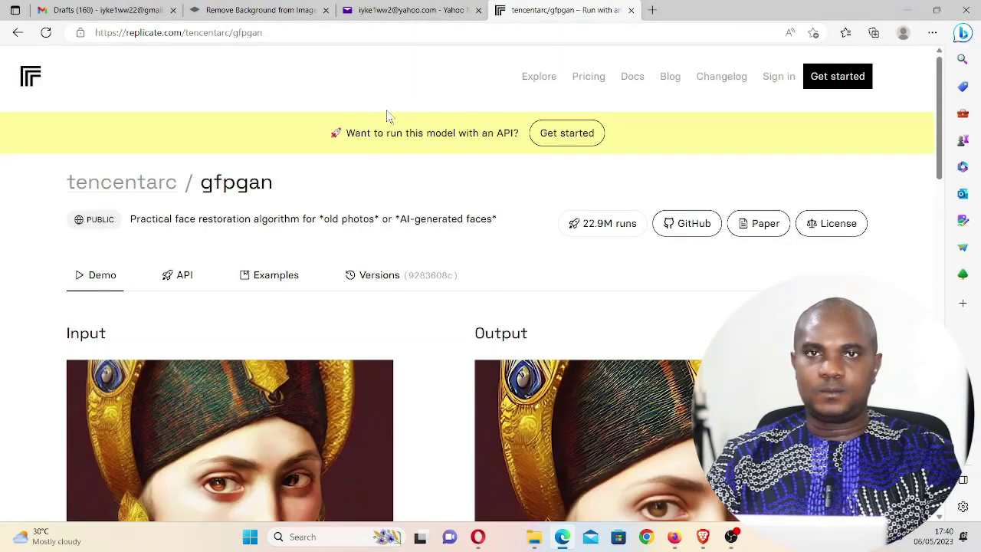
- Upload 1.jpg to GFPGAN and submit it for face restoration
scroll(319, 265, "down", 5)
scroll(321, 273, "down", 1)
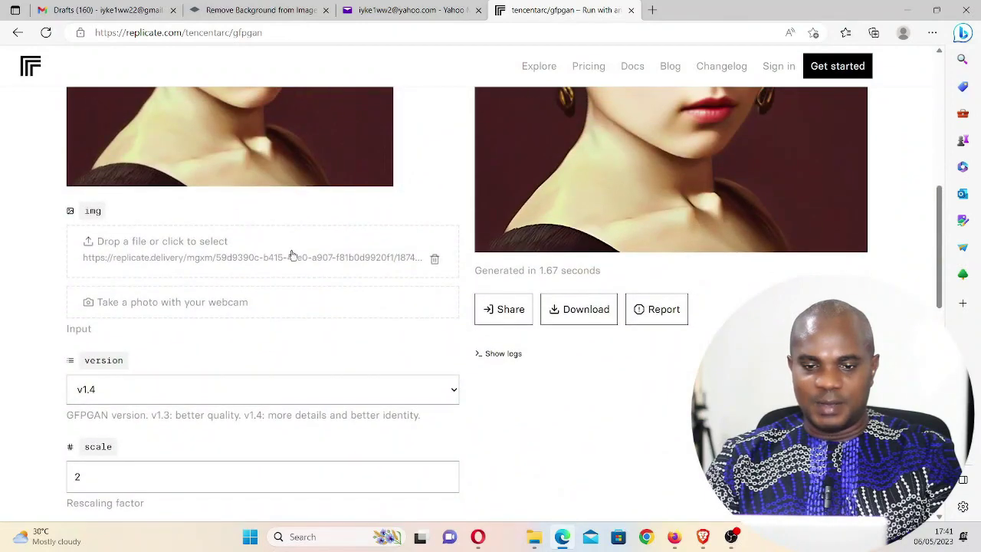
left_click(292, 254)
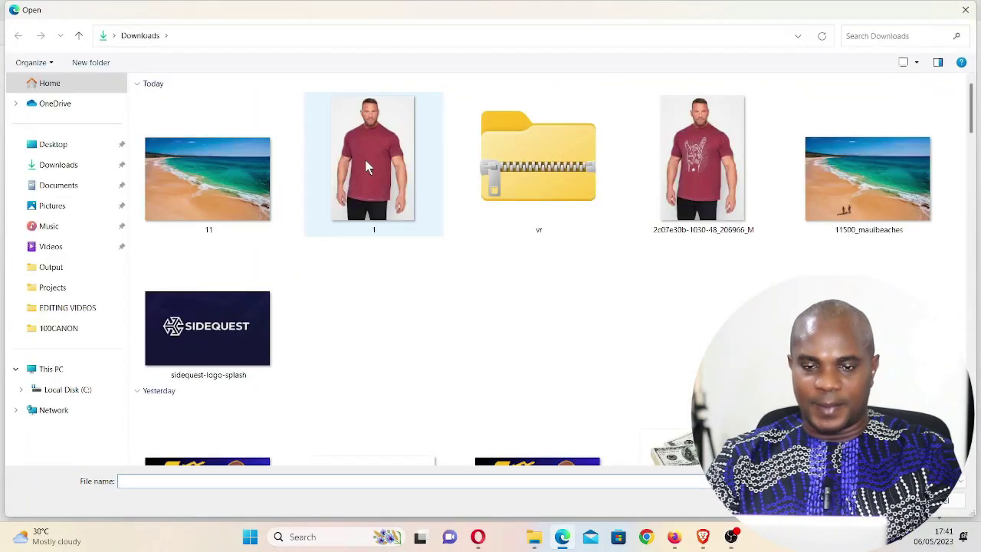
double_click(355, 151)
scroll(152, 475, "down", 3)
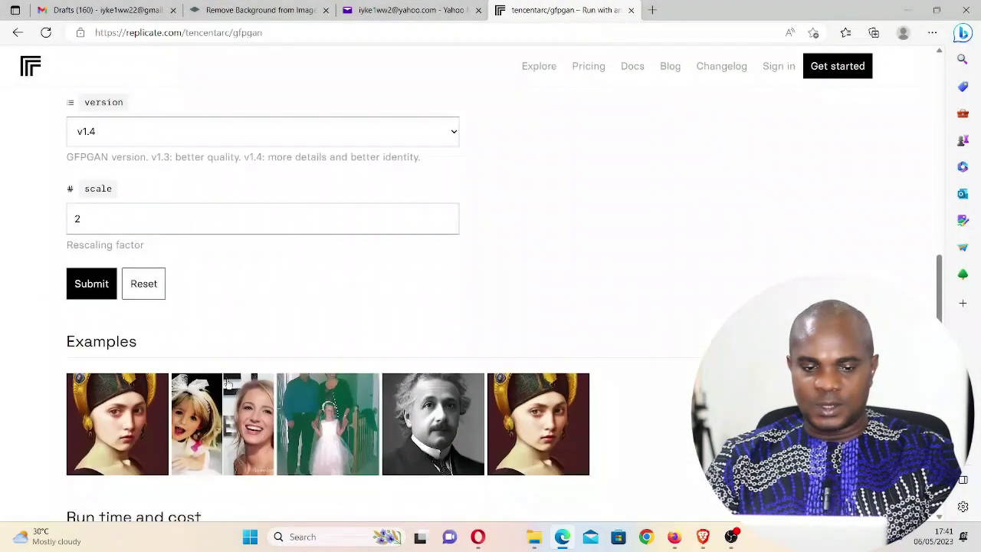
left_click(96, 284)
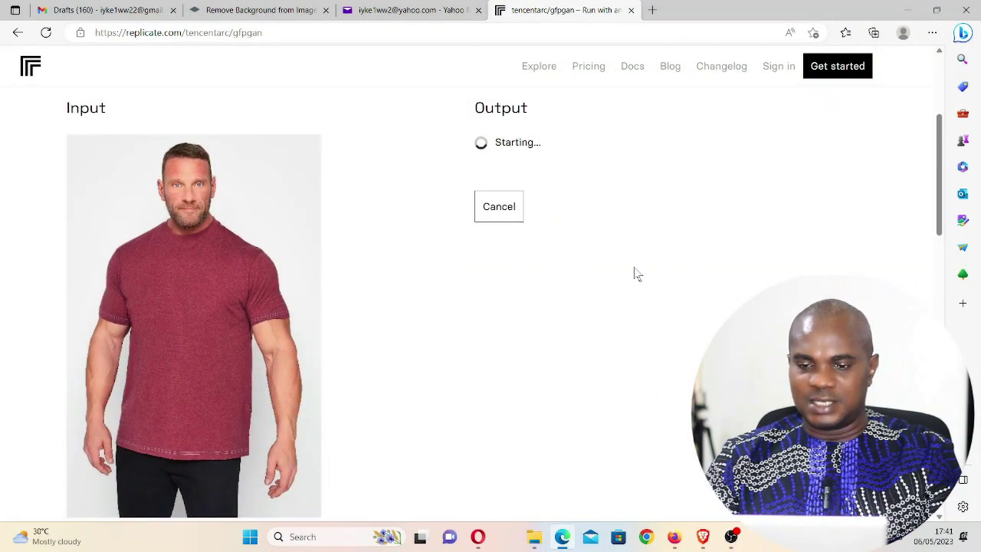
- Save the full-size restored output image as 3333 in Downloads
scroll(657, 344, "down", 4)
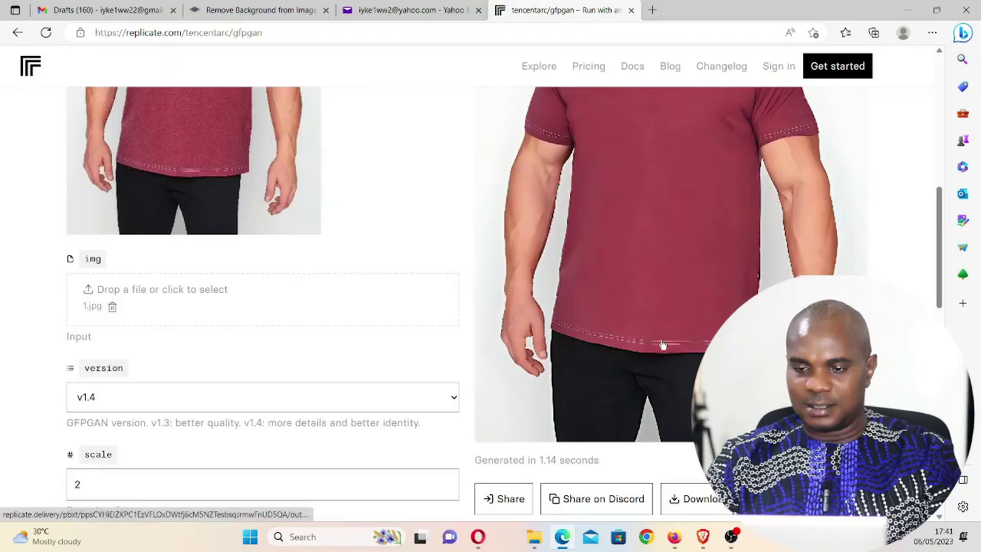
scroll(663, 344, "down", 2)
left_click(693, 362)
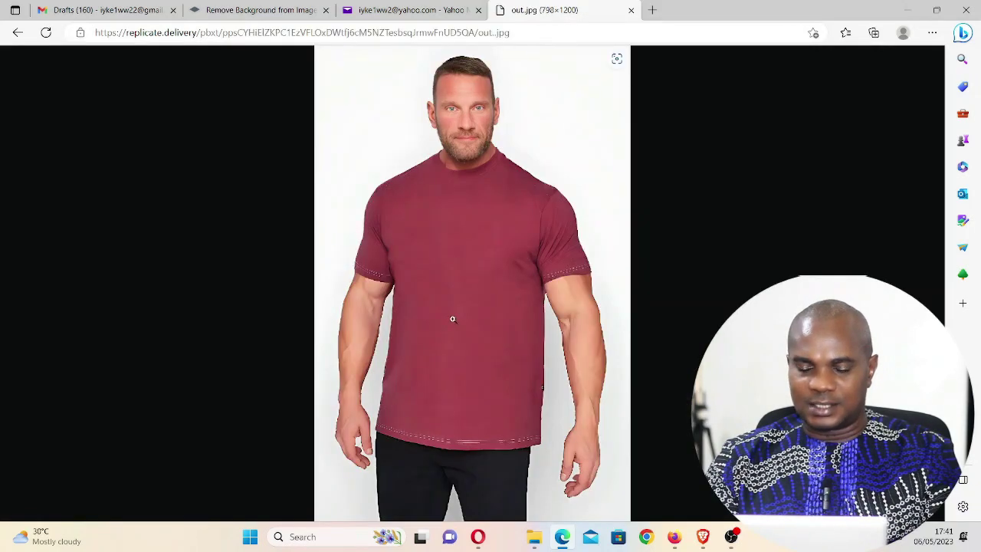
right_click(438, 232)
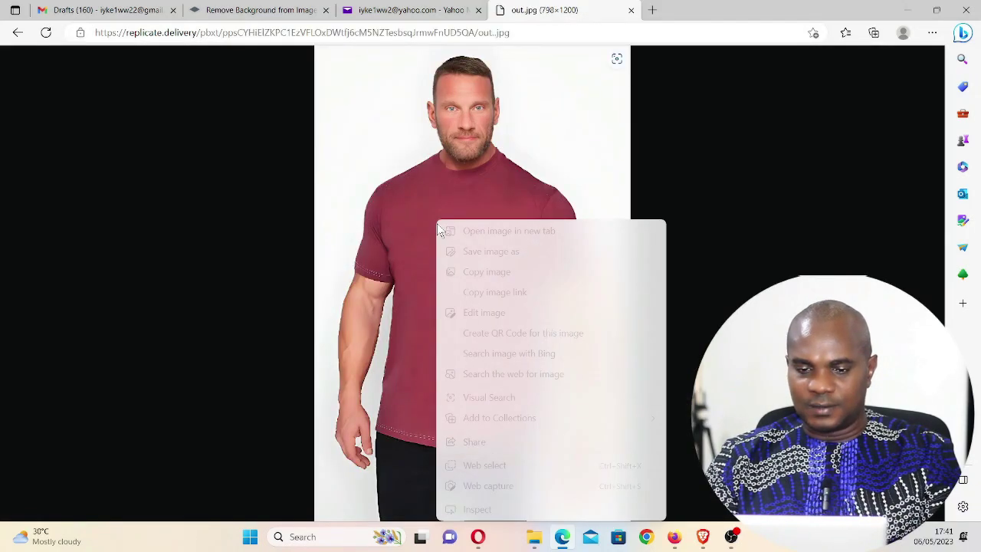
left_click(479, 257)
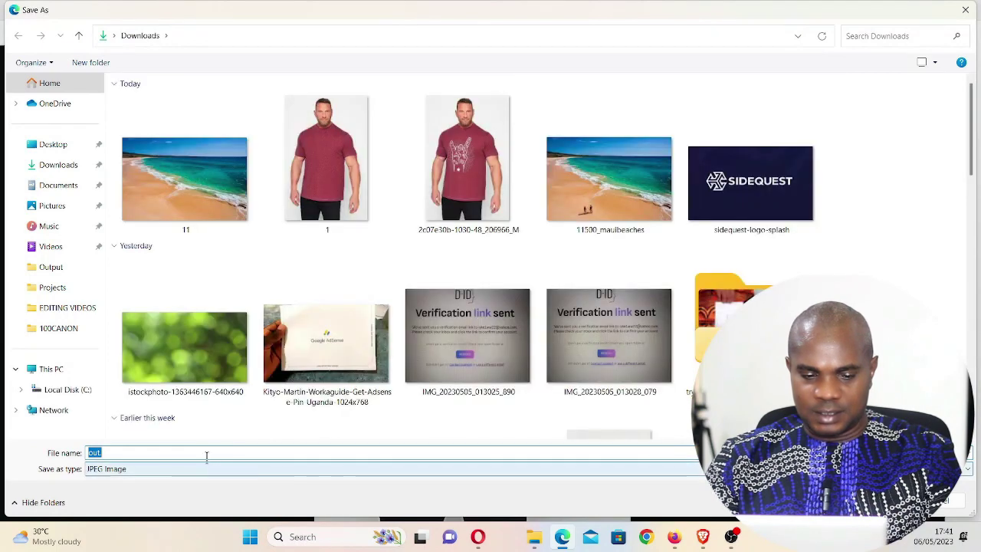
type("3333")
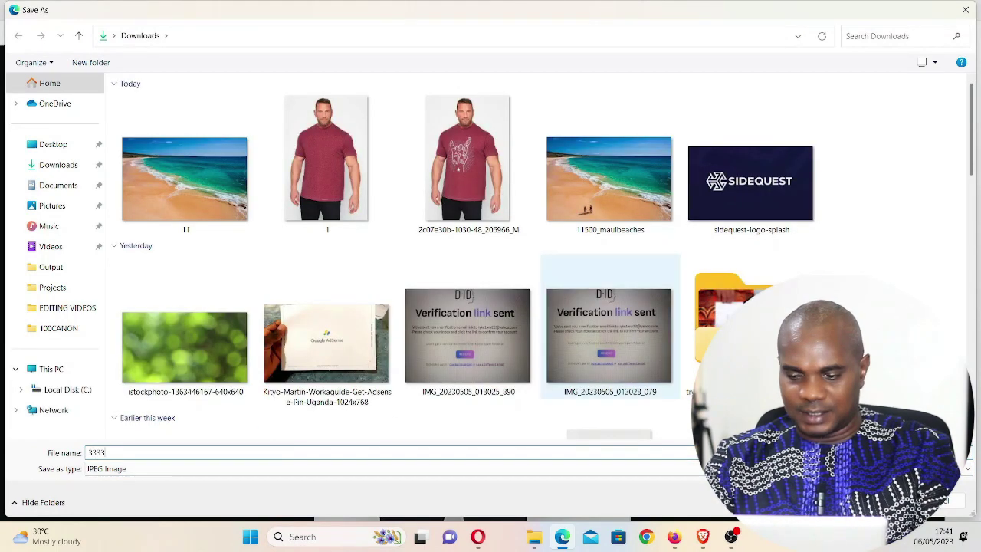
key("Return")
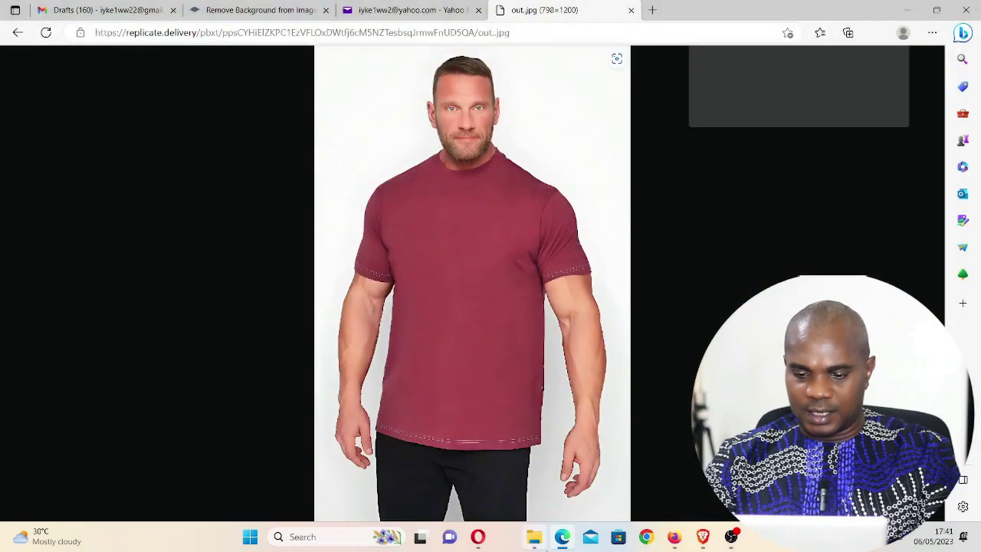
- Open the original 1.jpg from Downloads in Photos and zoom in on it
mouse_move(567, 539)
left_click(534, 537)
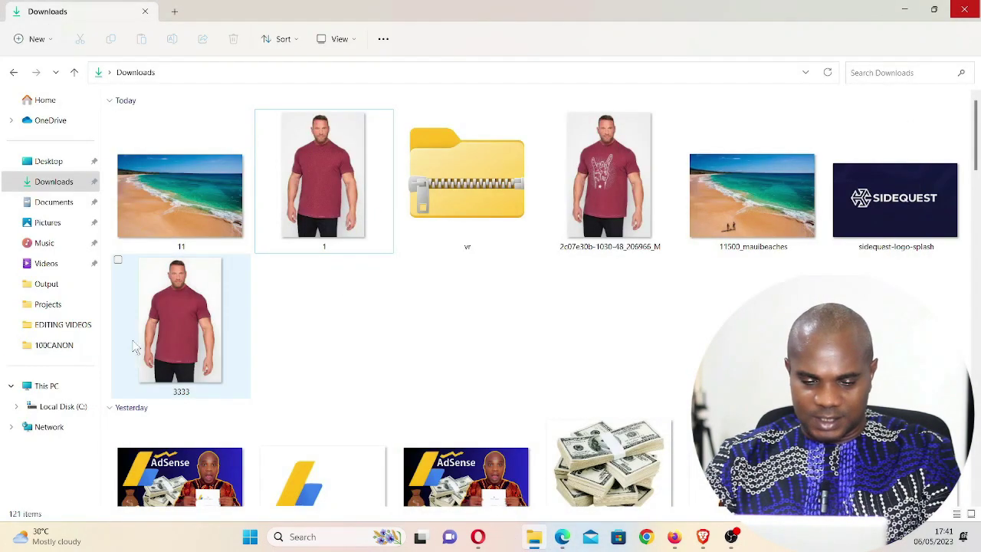
double_click(315, 181)
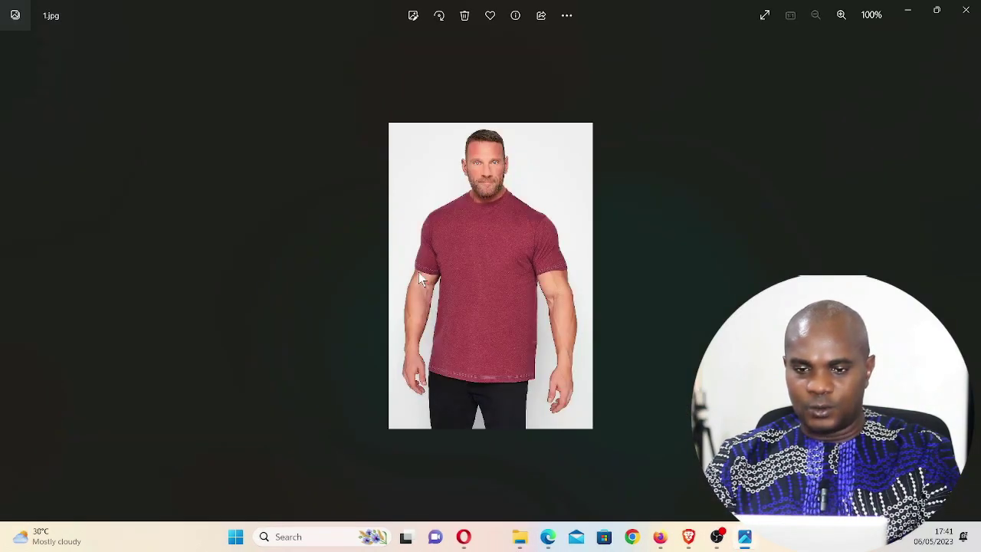
scroll(422, 273, "up", 6)
scroll(449, 417, "up", 5)
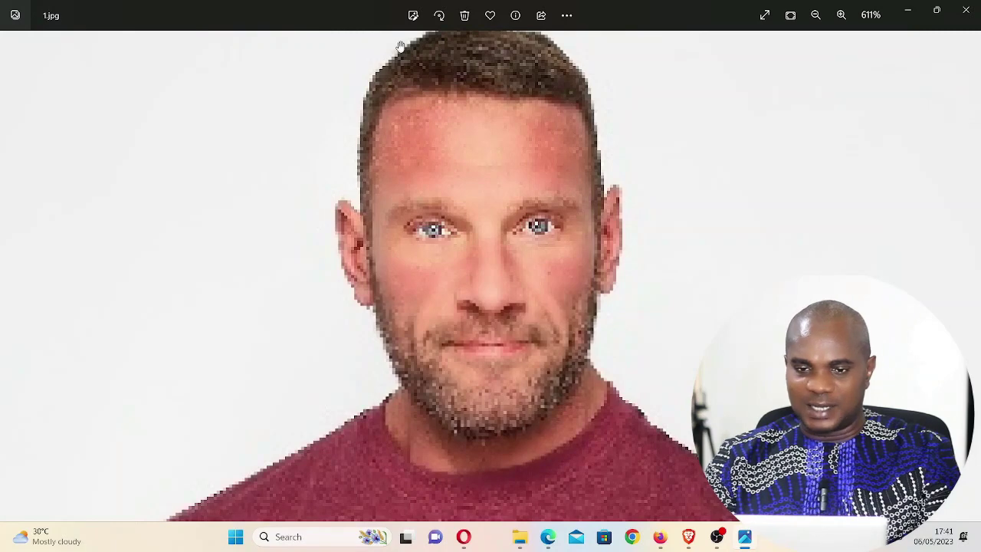
scroll(406, 184, "up", 1)
- Close 1.jpg, then open 3333.jpg and zoom in on the restored face
left_click(967, 17)
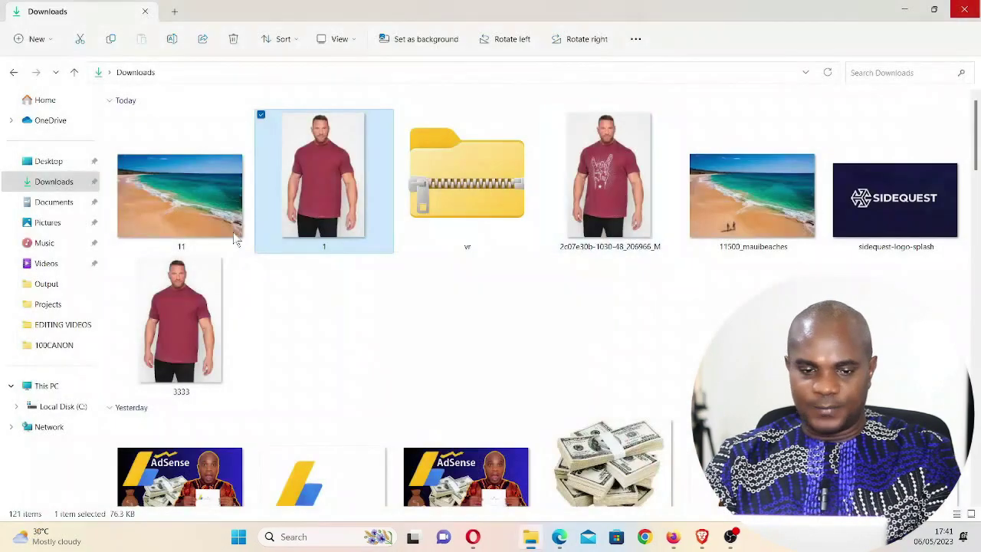
left_click(172, 293)
double_click(171, 293)
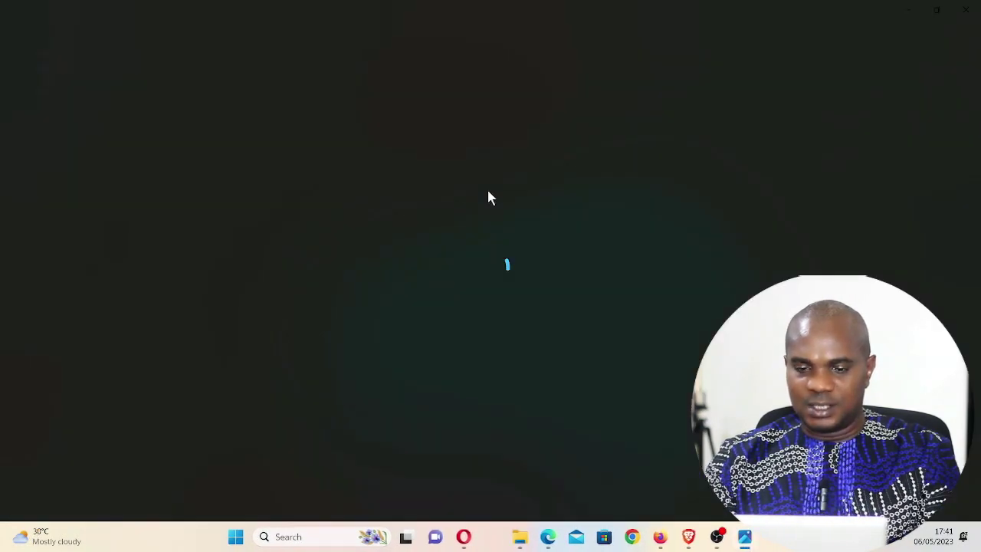
scroll(458, 212, "up", 3)
left_click_drag(455, 208, 416, 386)
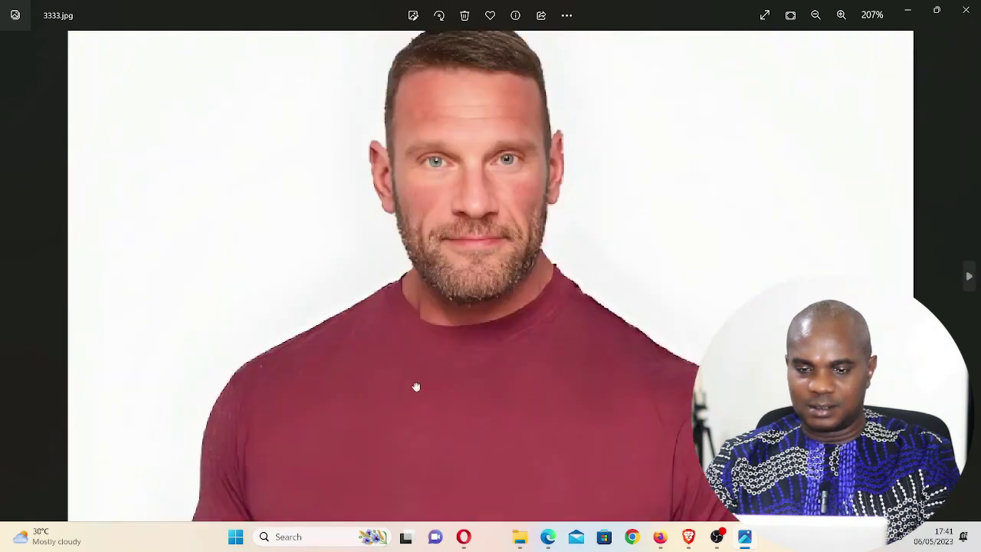
scroll(433, 302, "up", 4)
scroll(437, 304, "down", 2)
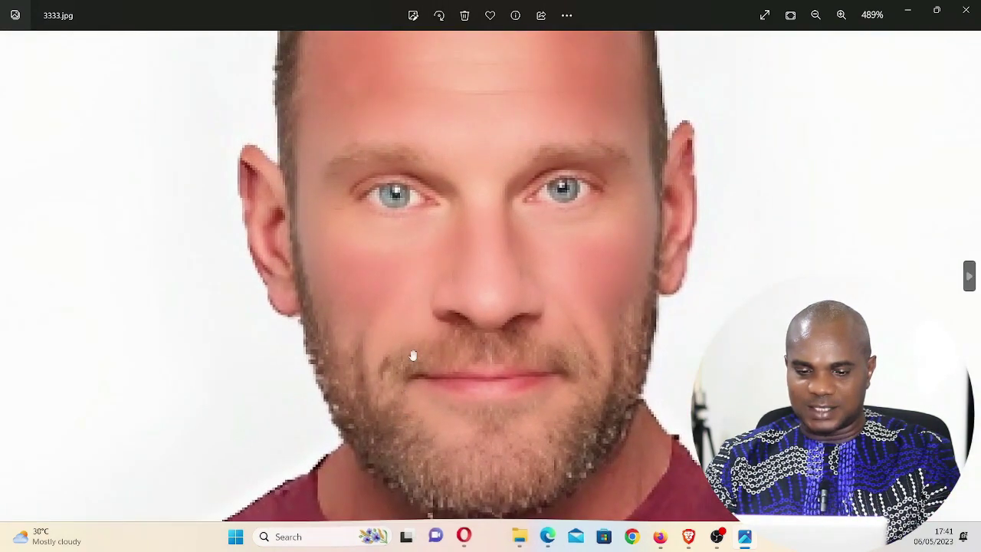
scroll(412, 340, "down", 2)
scroll(410, 340, "up", 2)
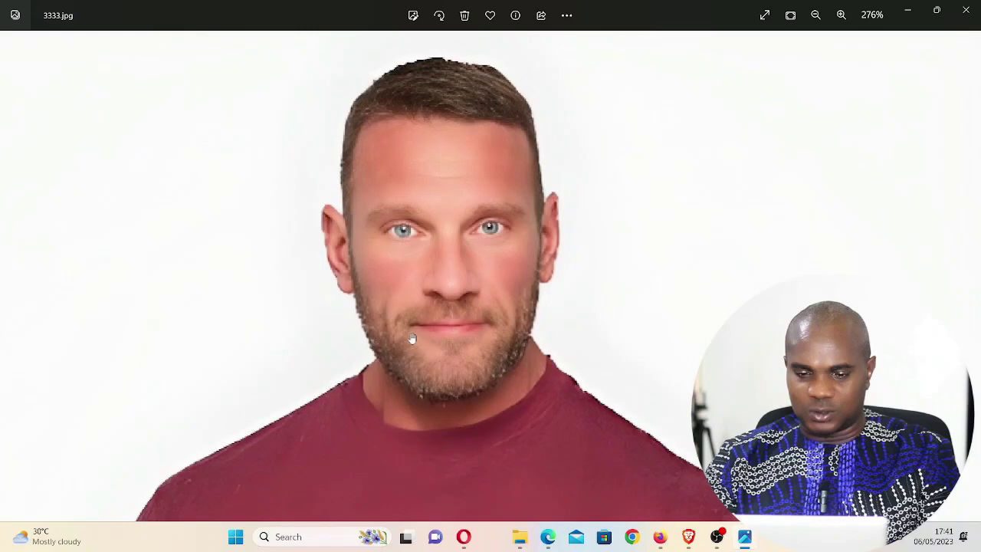